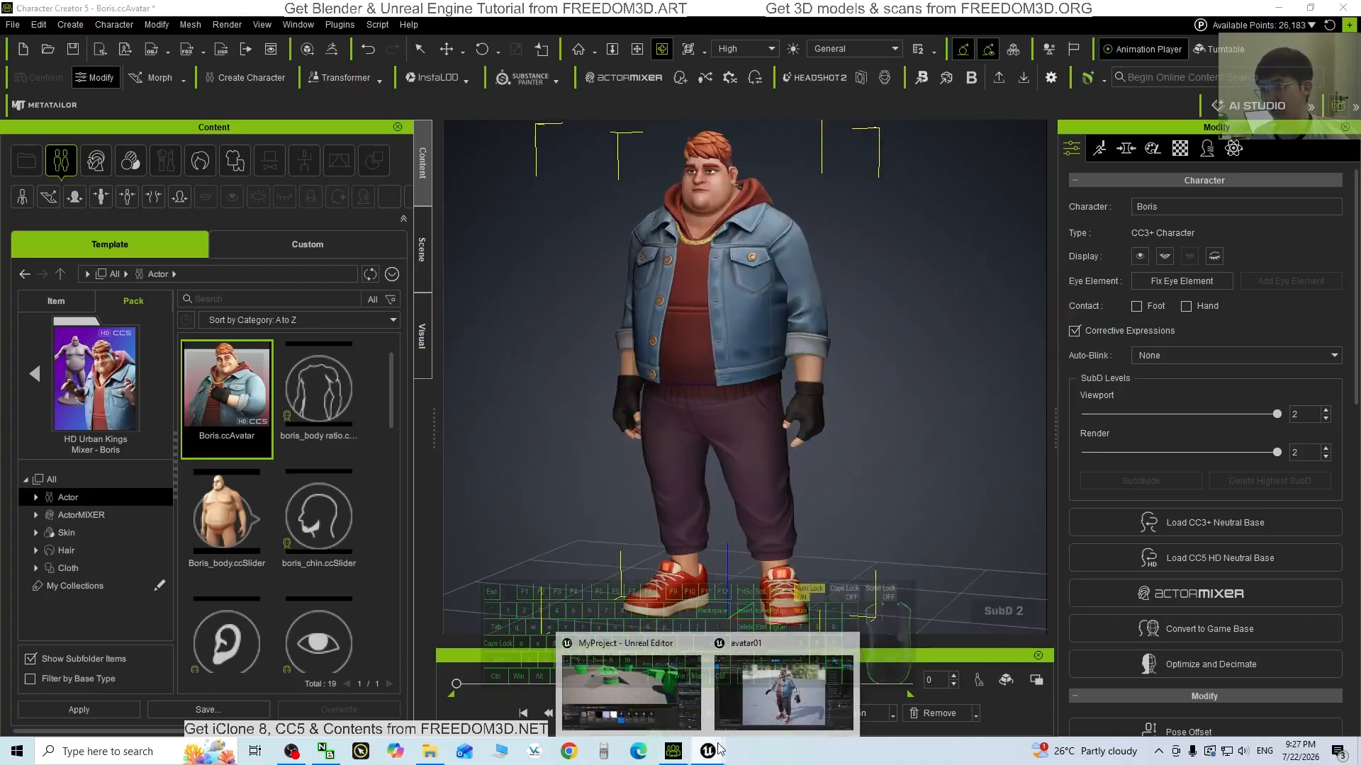
# Switch to the avatar01 skeletal mesh in Unreal Editor and examine the character's mesh and bones from several angles
pyautogui.click(826, 712)
pyautogui.keyDown('alt'); pyautogui.moveTo(678, 456); pyautogui.dragTo(727, 258); pyautogui.keyUp('alt')
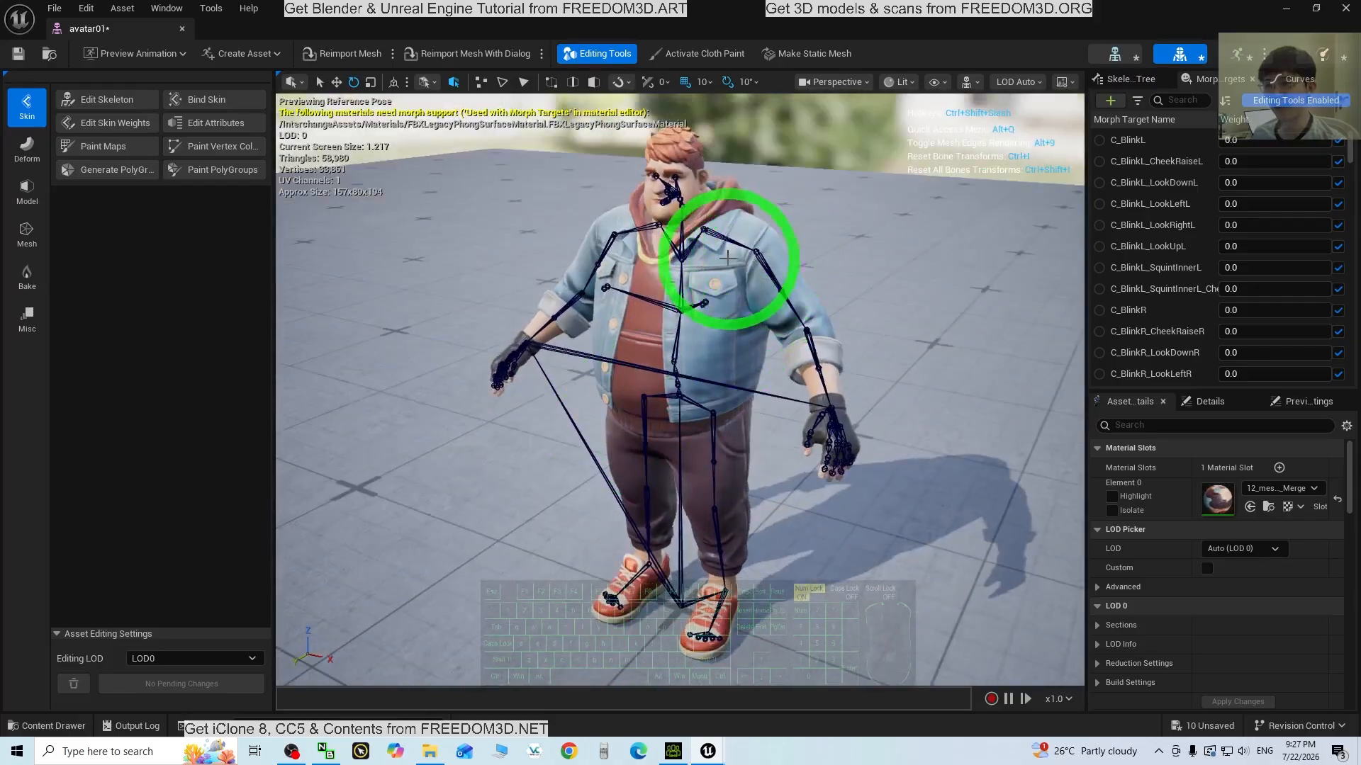
pyautogui.keyDown('alt'); pyautogui.moveTo(768, 348); pyautogui.dragTo(753, 317); pyautogui.keyUp('alt')
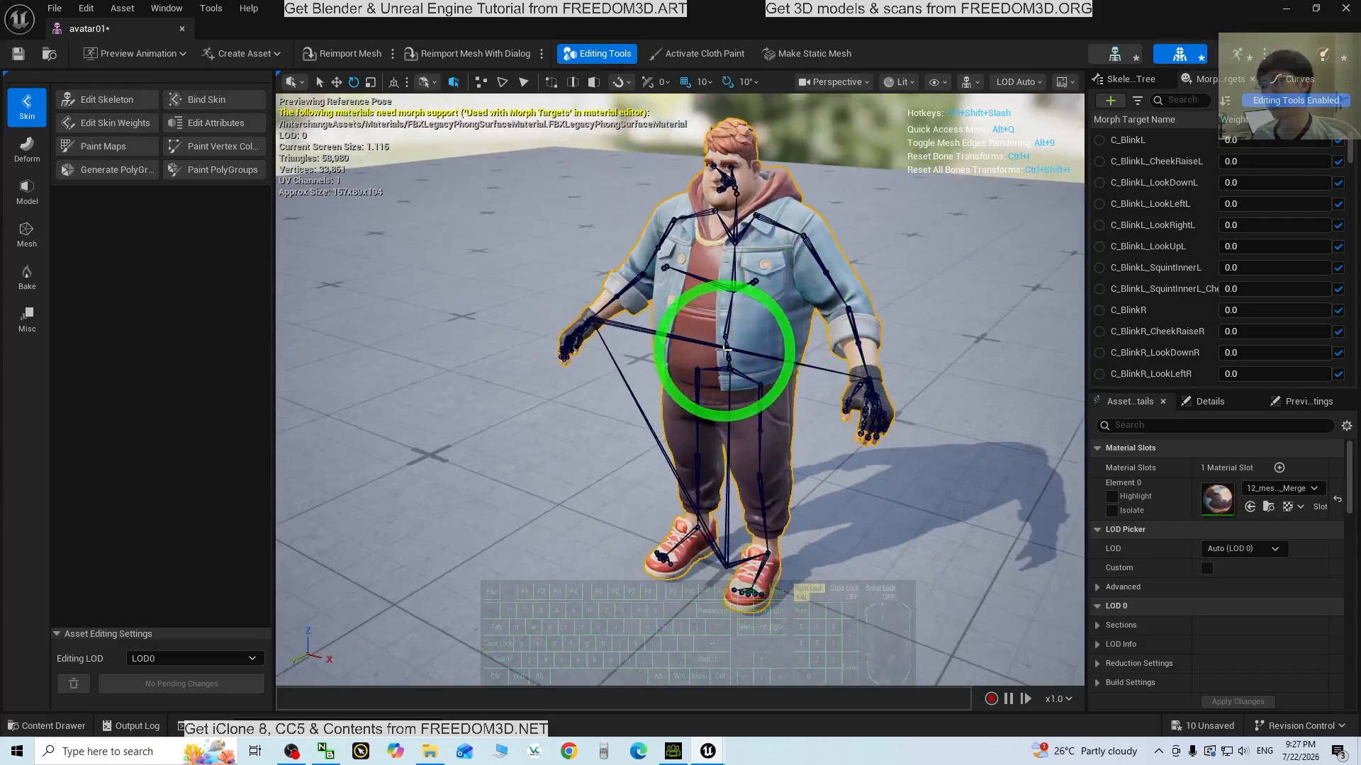
pyautogui.click(726, 348)
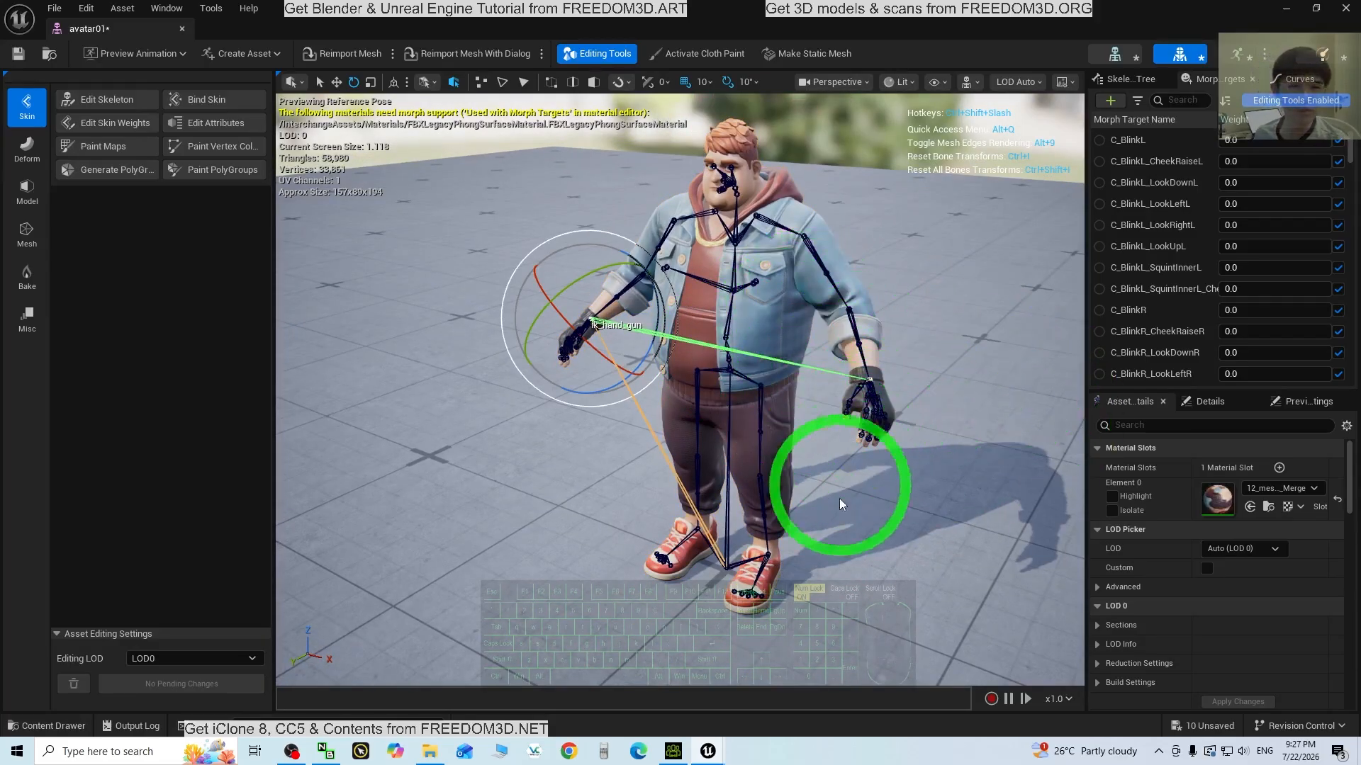
pyautogui.moveTo(977, 523); pyautogui.dragTo(968, 521)
pyautogui.click(808, 367)
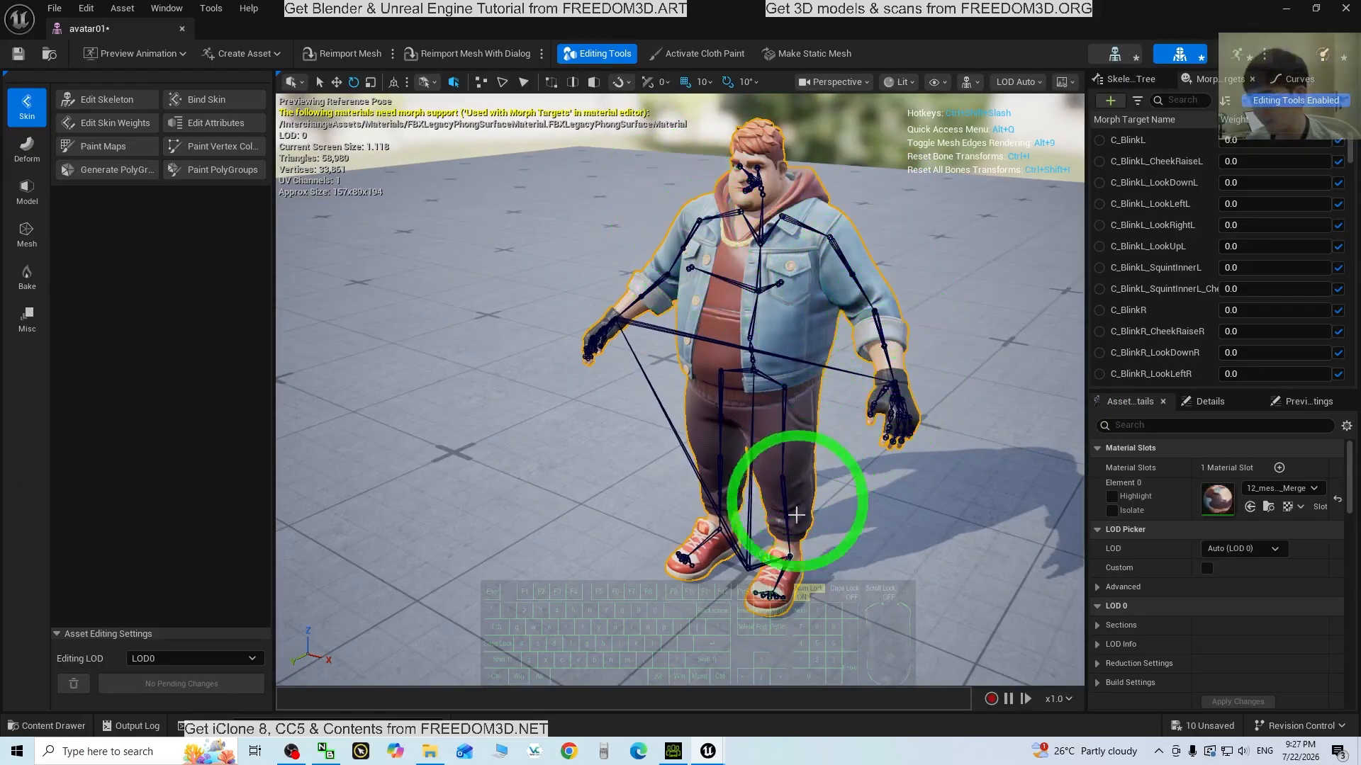
pyautogui.moveTo(707, 753)
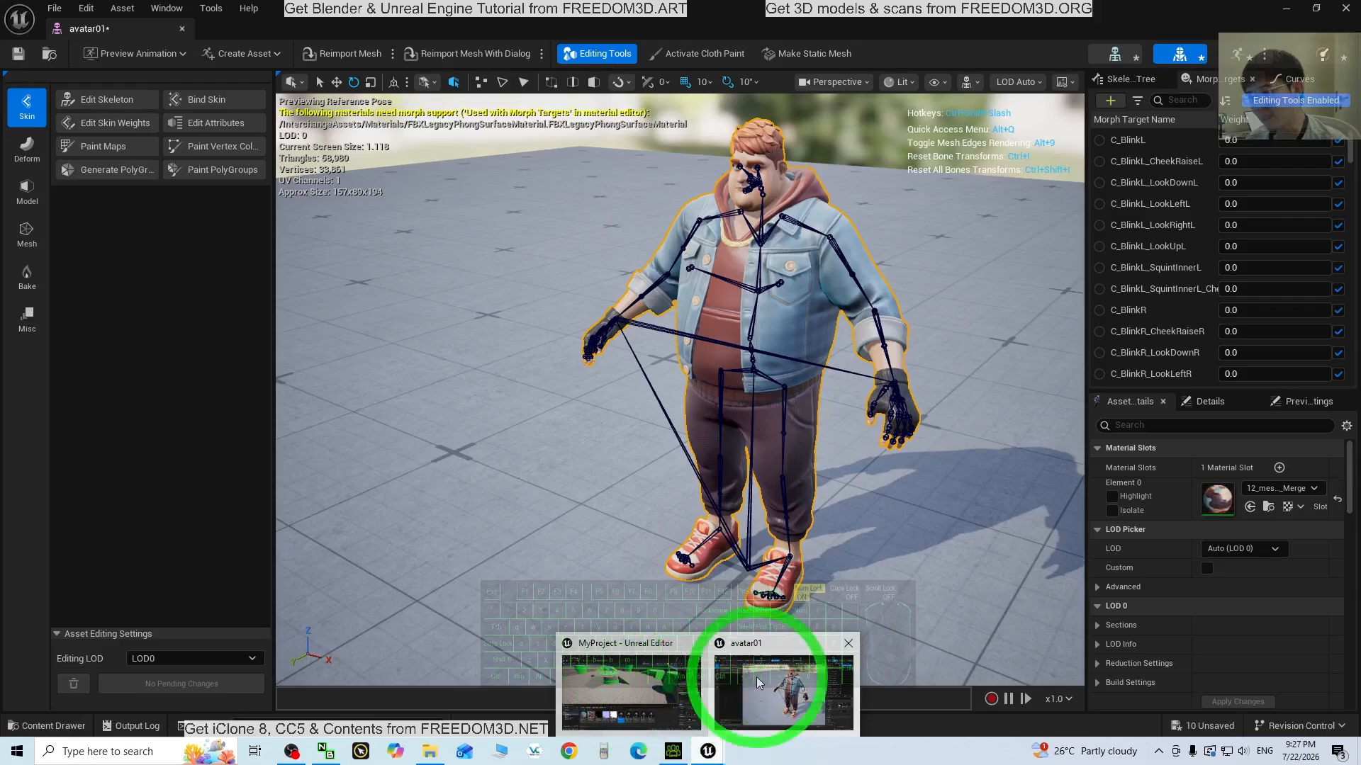
# View the original Boris character in Character Creator and return to the avatar01 mesh in Unreal Editor
pyautogui.click(673, 752)
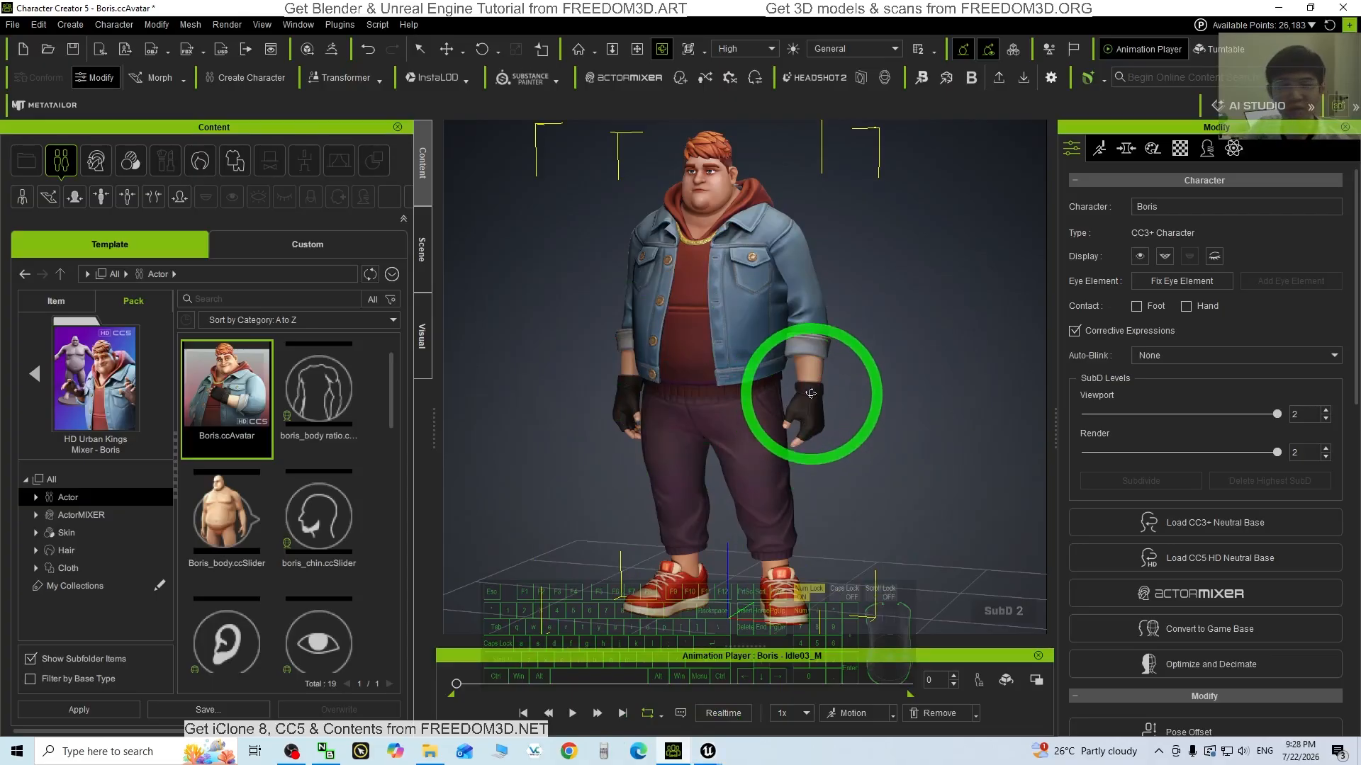
pyautogui.moveTo(629, 495); pyautogui.dragTo(908, 448, button='right')
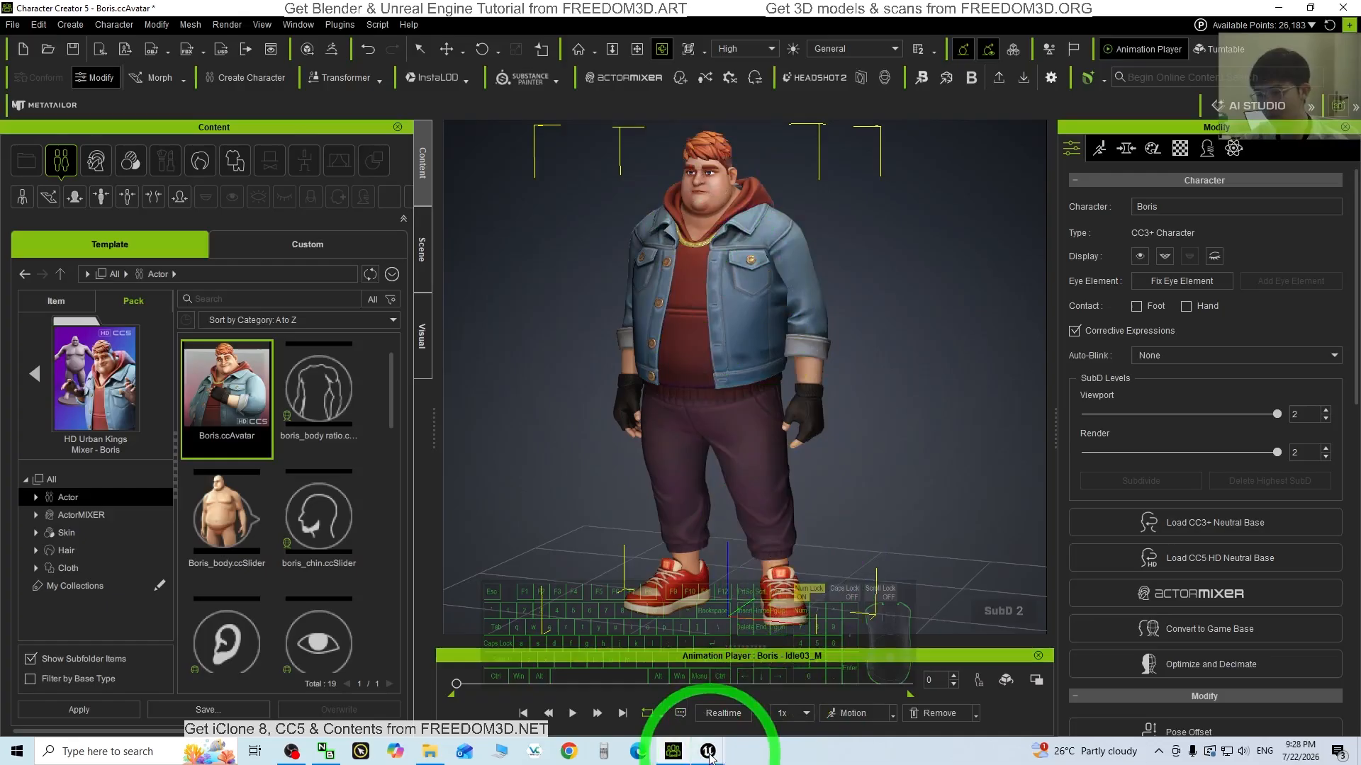
pyautogui.moveTo(708, 756)
pyautogui.click(747, 655)
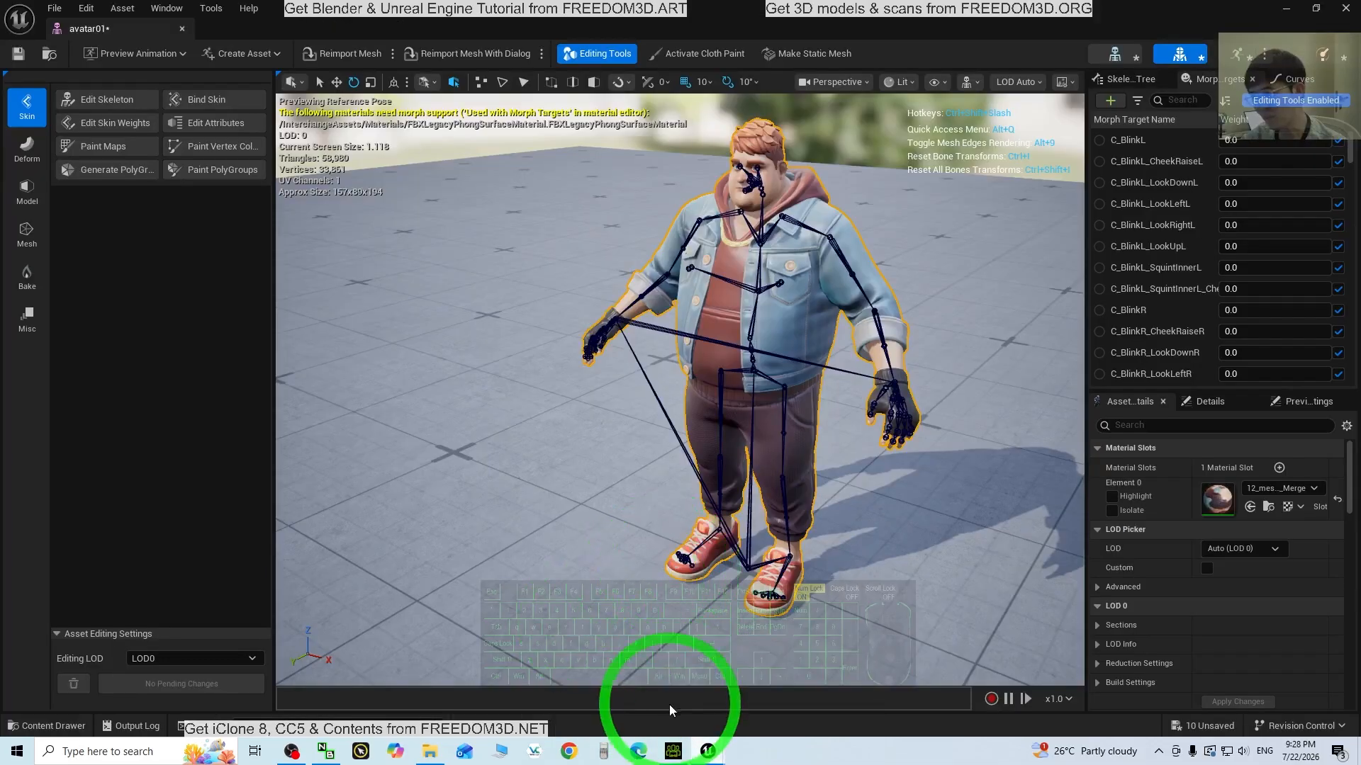
# Open the 12_meshes_Merge_Diffuse texture from the avatar01 folder, examine its merged UV layout and return to the level
pyautogui.click(1284, 10)
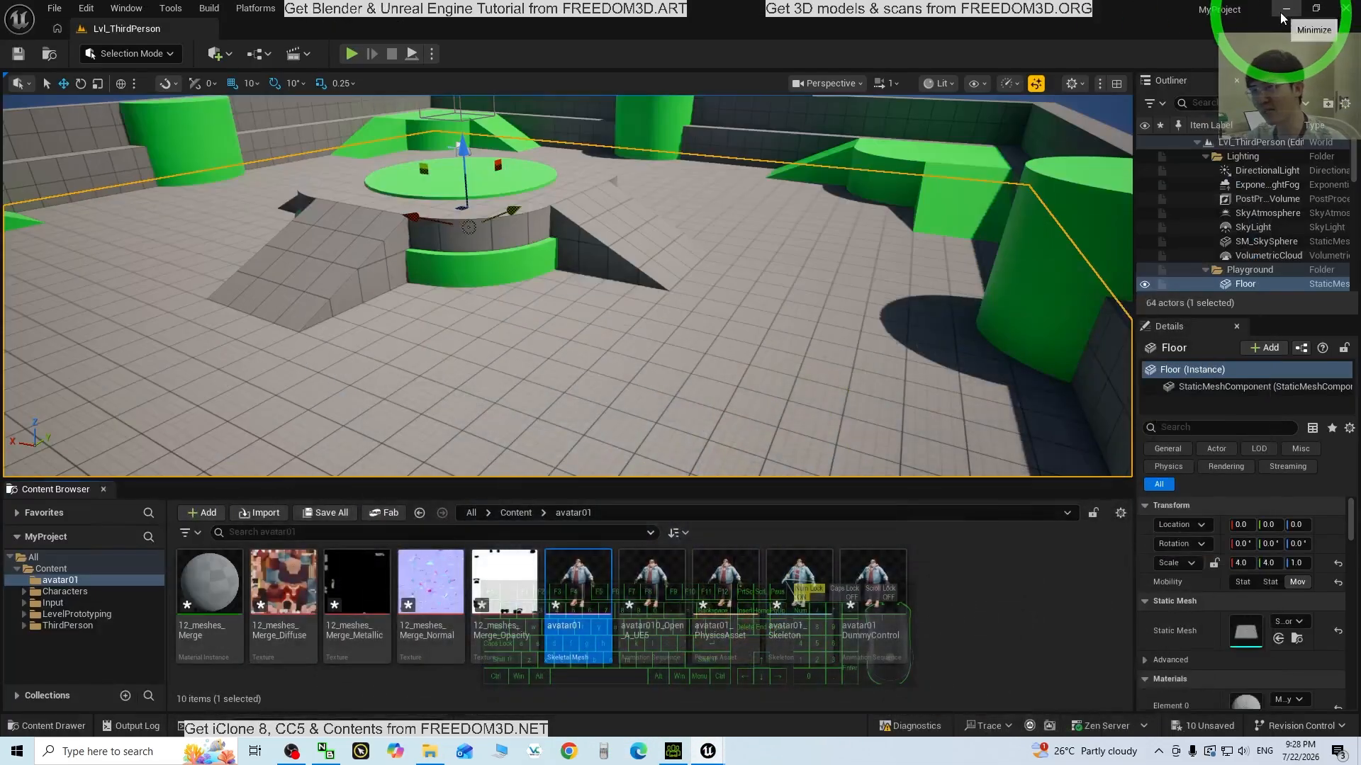
pyautogui.doubleClick(301, 583)
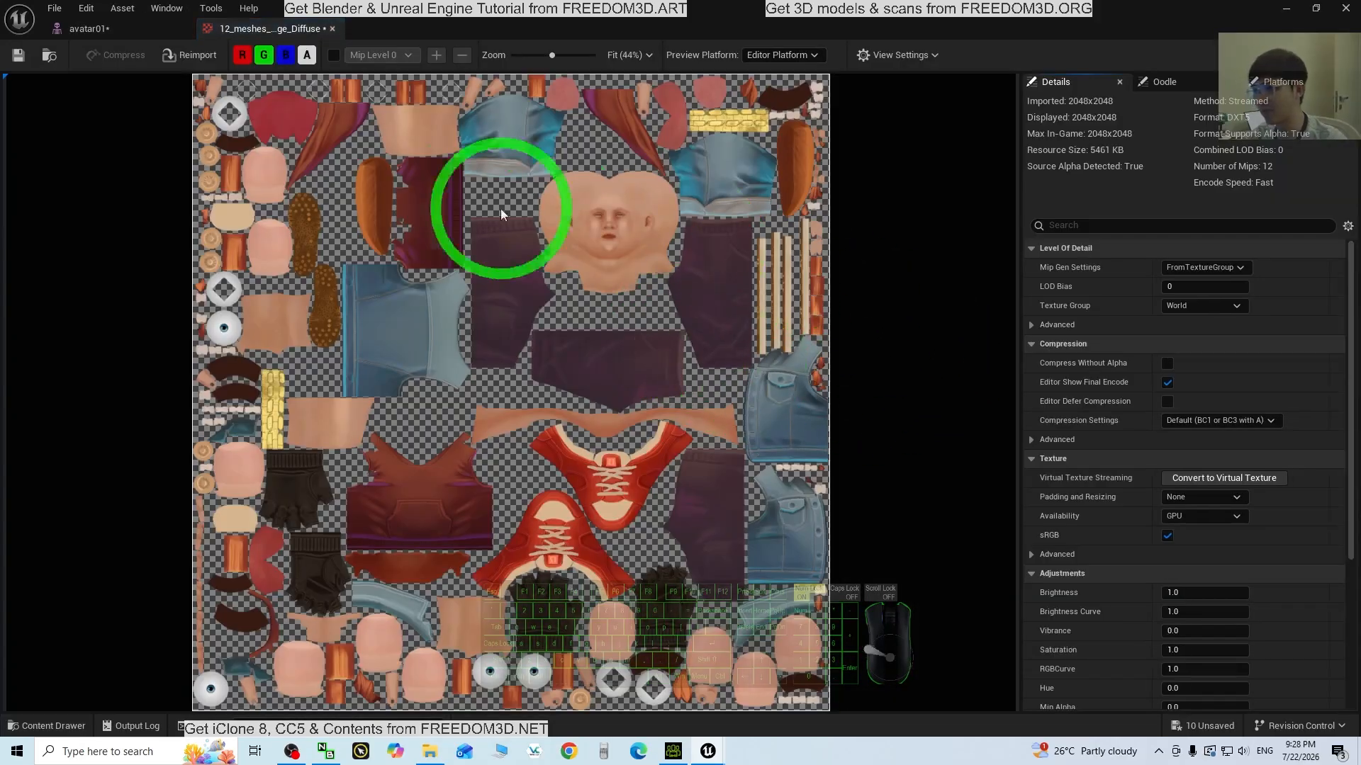
pyautogui.click(1284, 9)
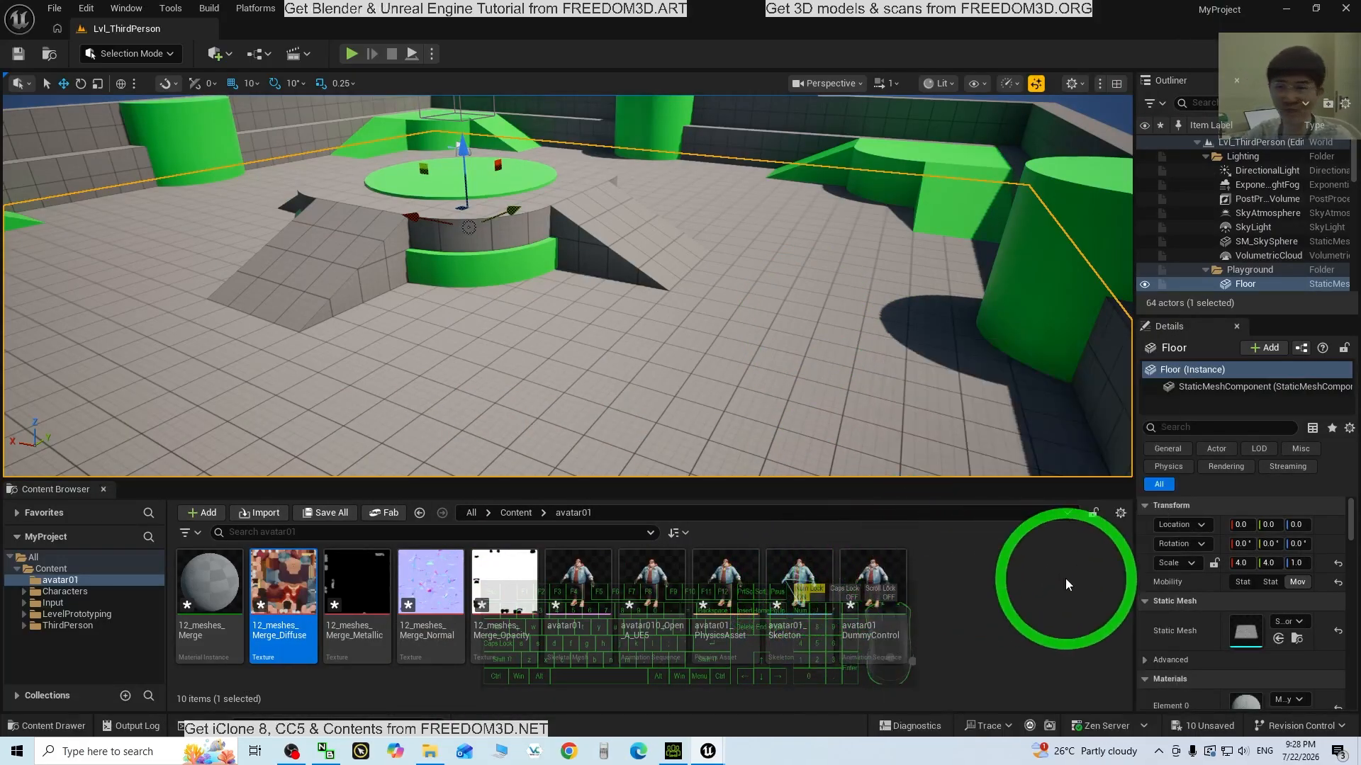
pyautogui.click(998, 606)
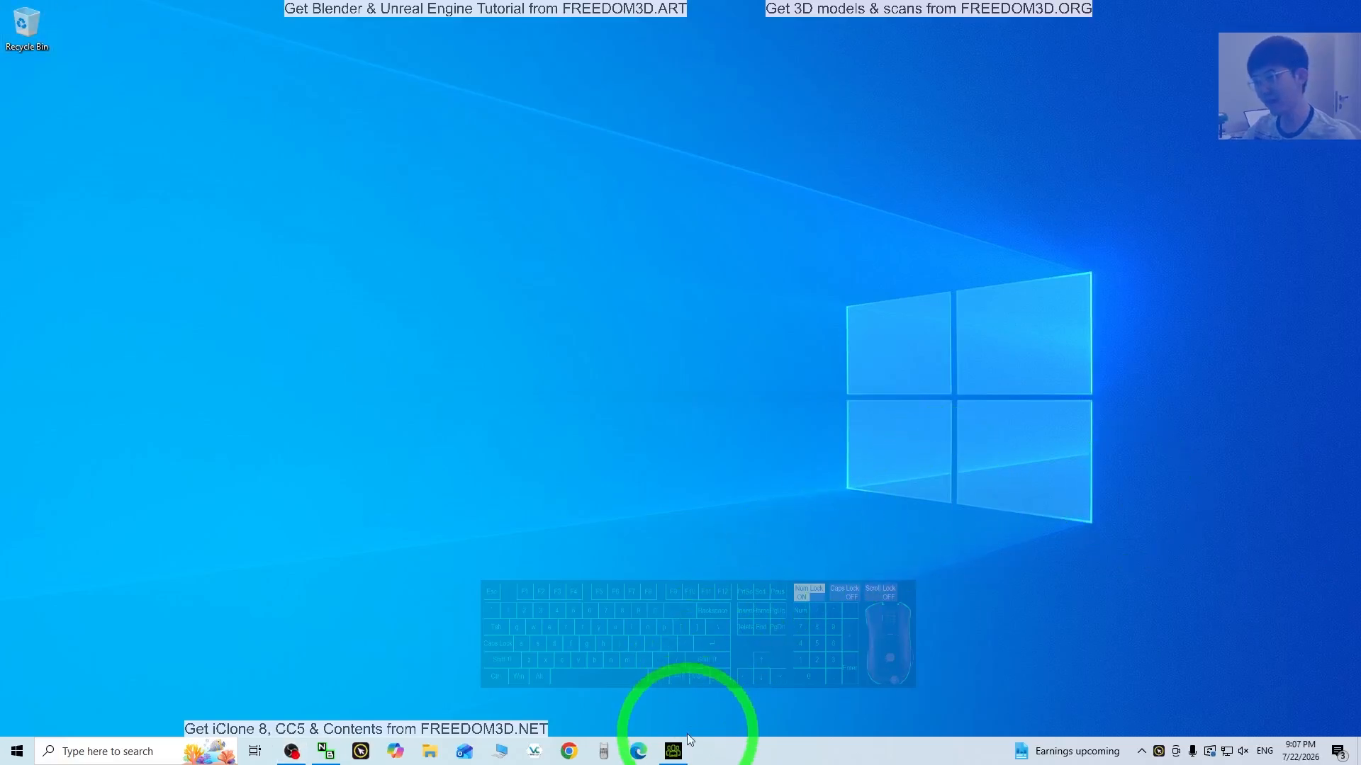
# Switch to Character Creator and load the Boris avatar from the HD Urban Kings Mixer - Boris pack's Actor folder
pyautogui.click(674, 751)
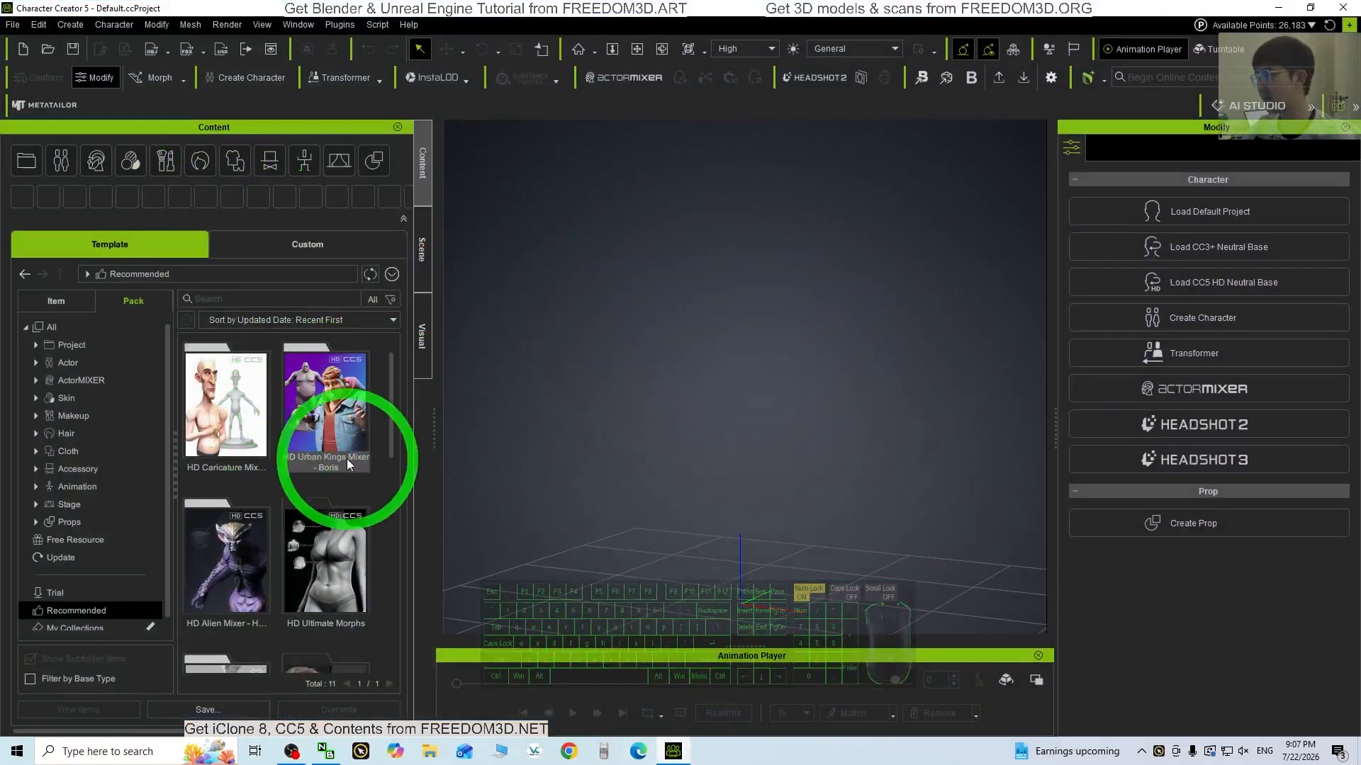
pyautogui.doubleClick(328, 419)
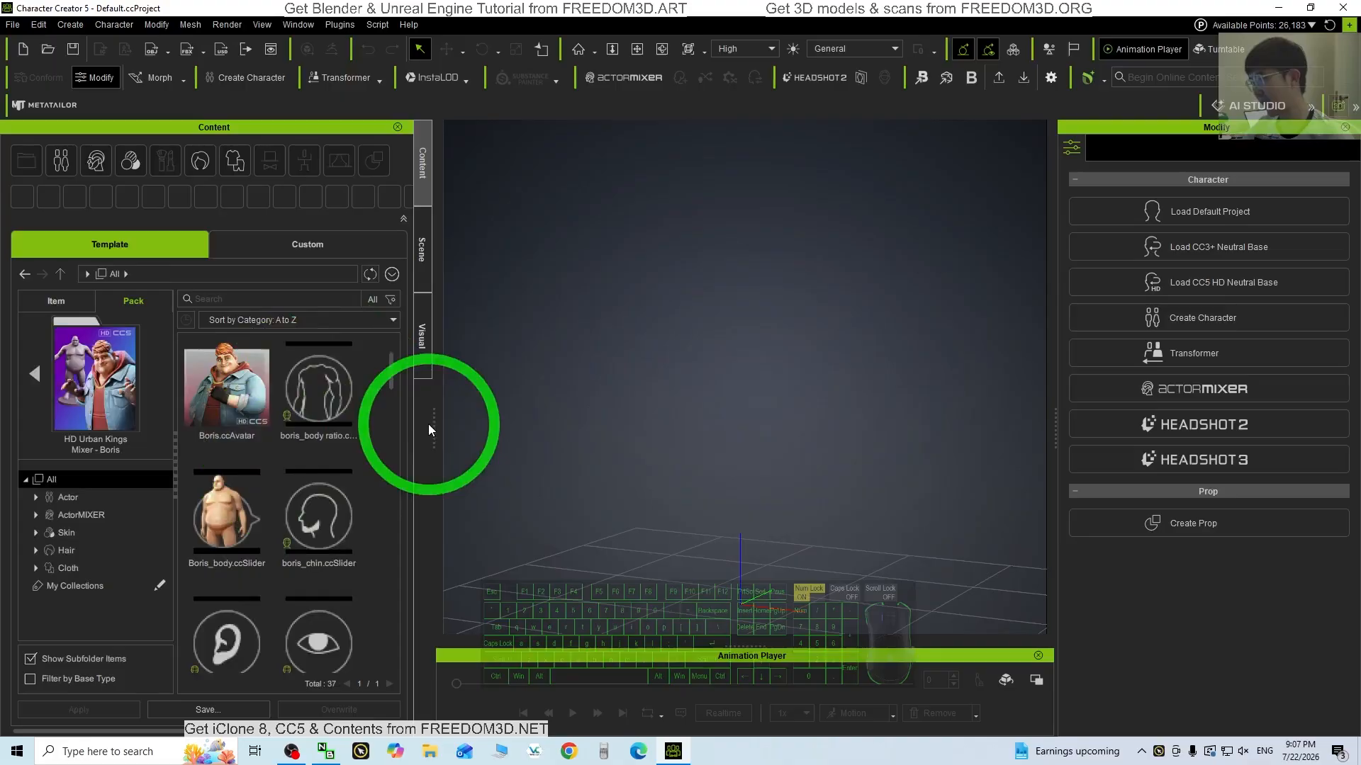
pyautogui.click(67, 497)
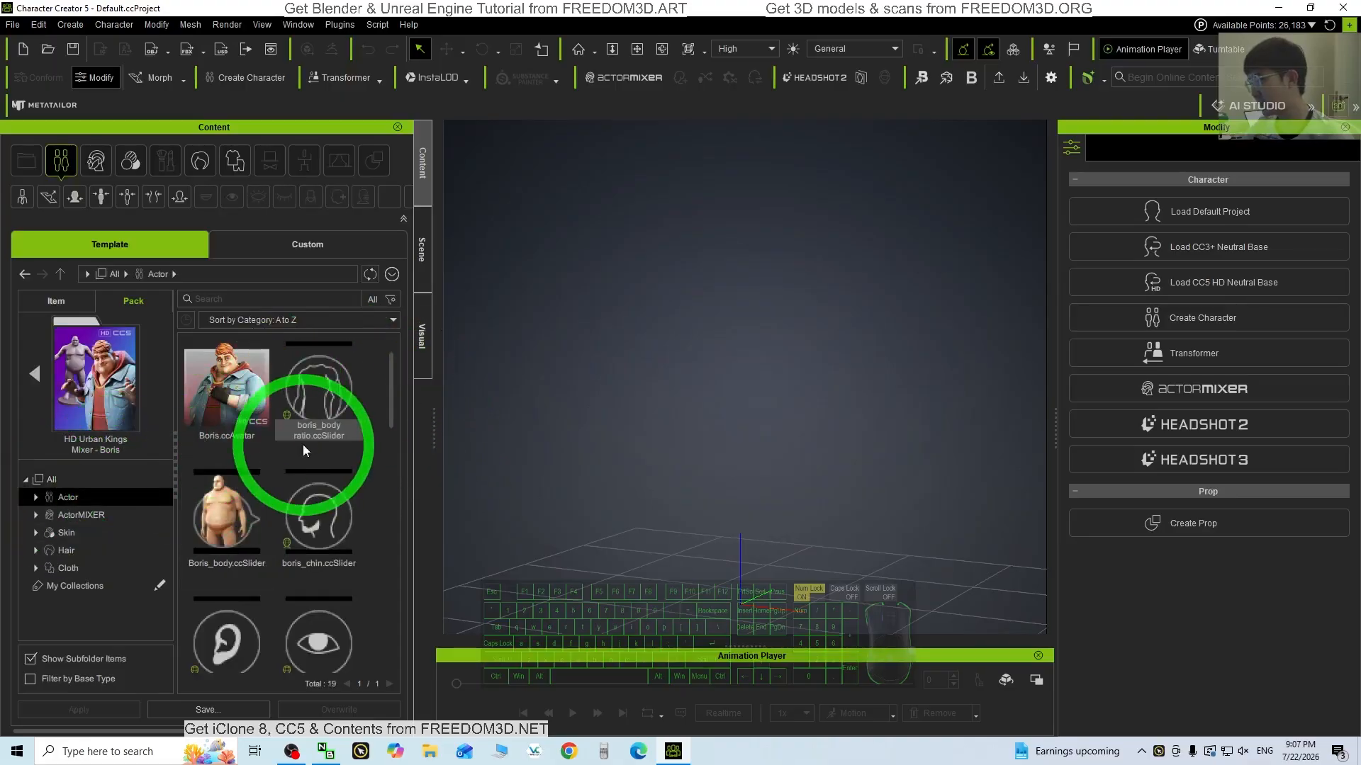
pyautogui.doubleClick(220, 403)
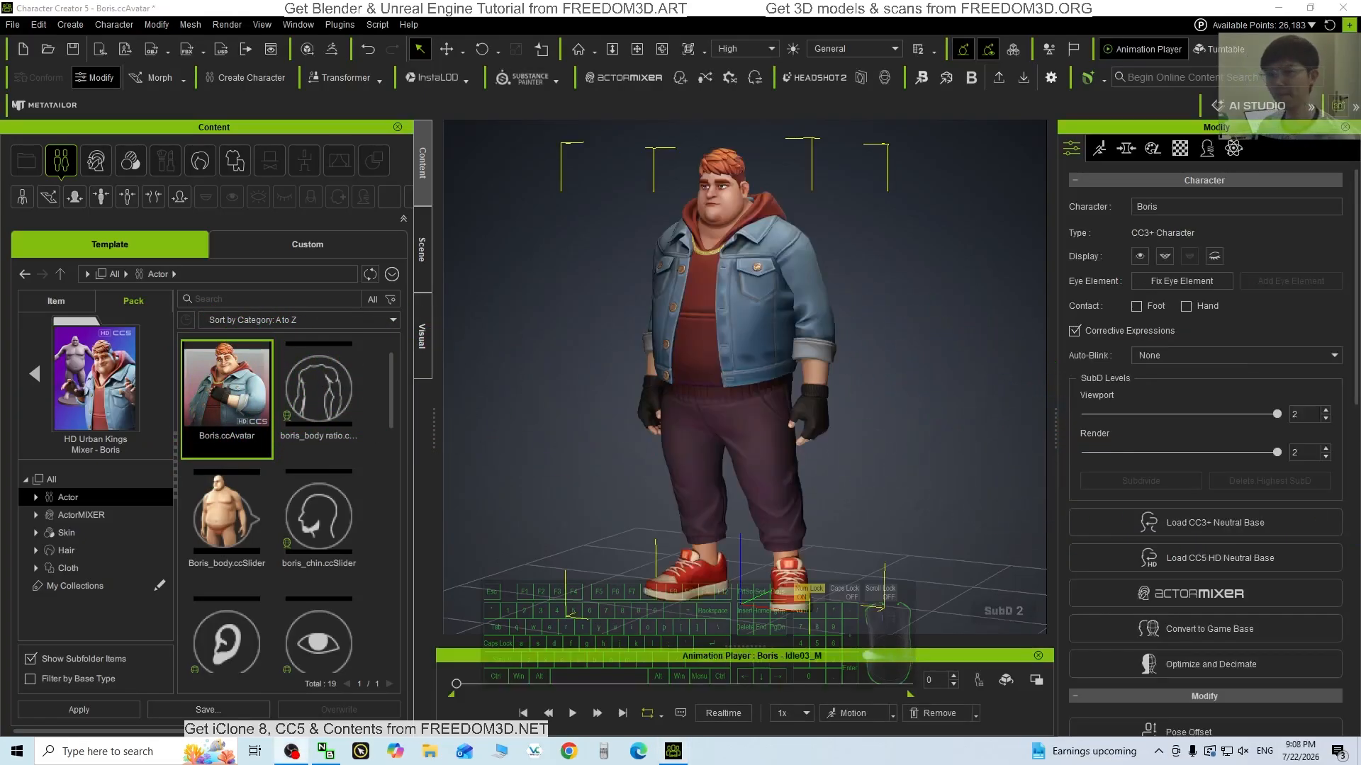
pyautogui.scroll(-1, 717, 360)
pyautogui.moveTo(718, 359); pyautogui.dragTo(776, 370, button='right')
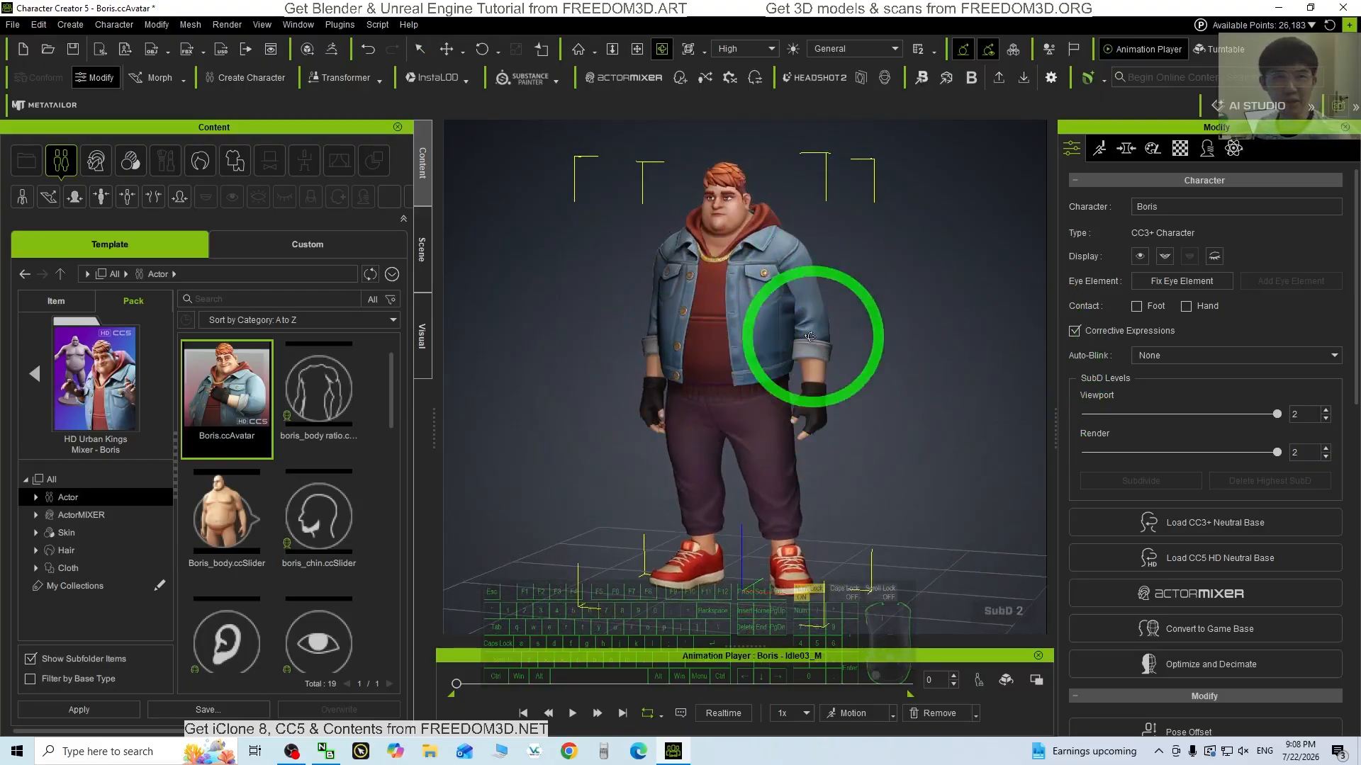
pyautogui.moveTo(881, 410); pyautogui.dragTo(839, 411, button='right')
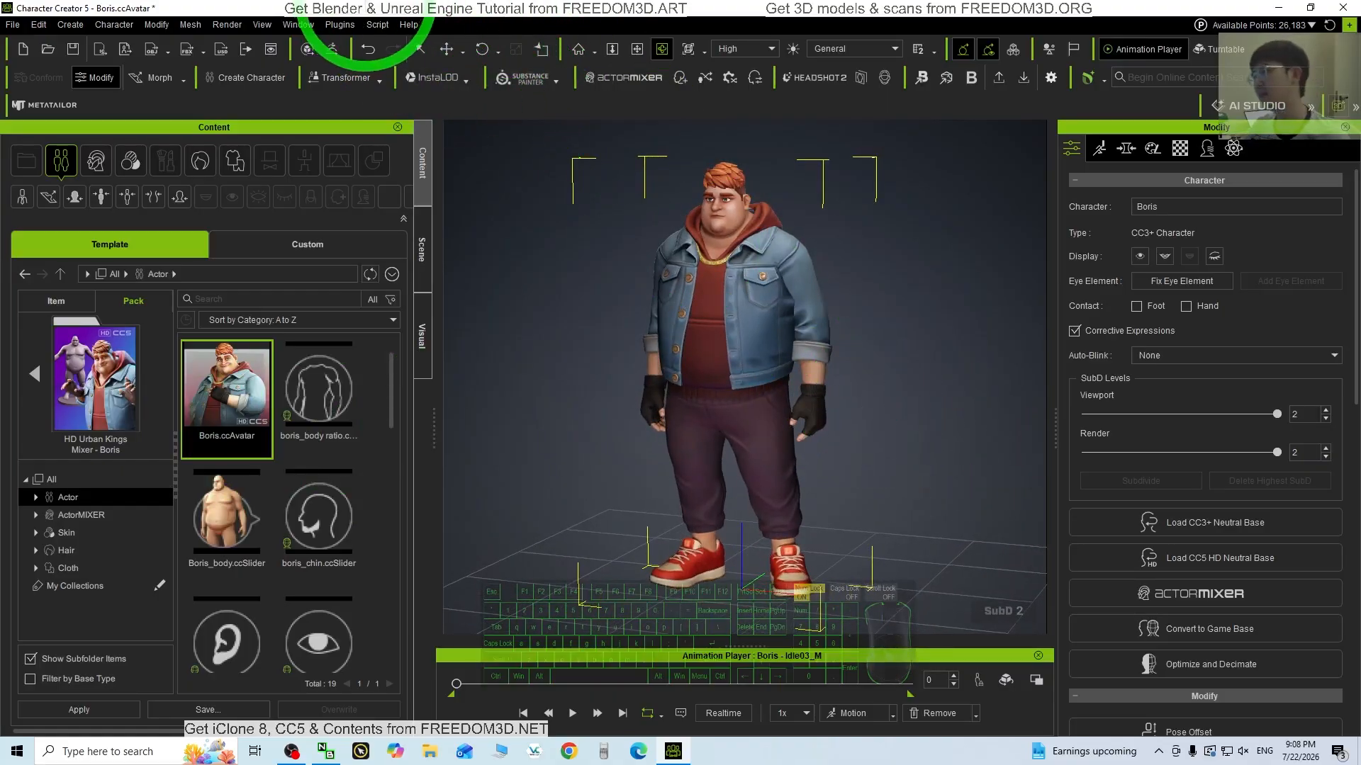
# Open the FBX export settings for the clothed character
pyautogui.moveTo(369, 6); pyautogui.dragTo(601, 55)
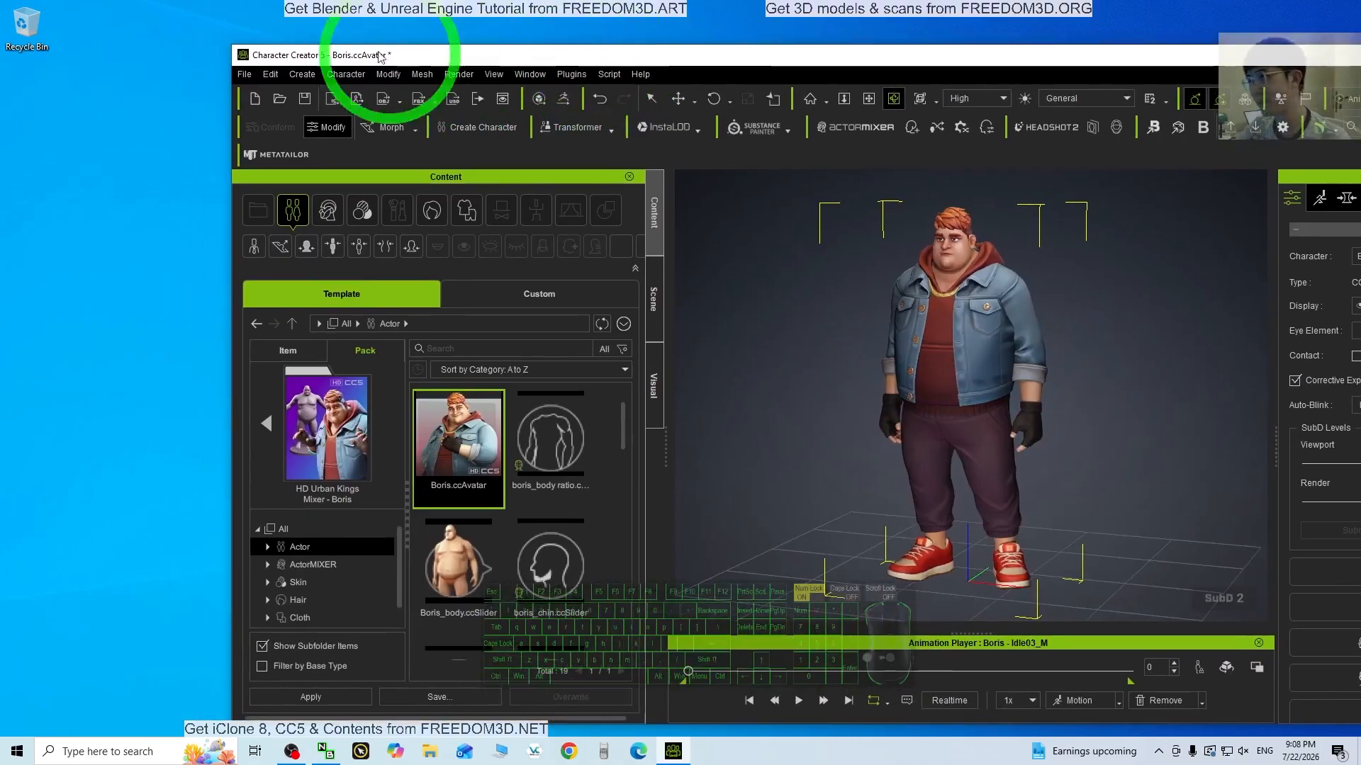
pyautogui.click(244, 74)
pyautogui.moveTo(293, 225)
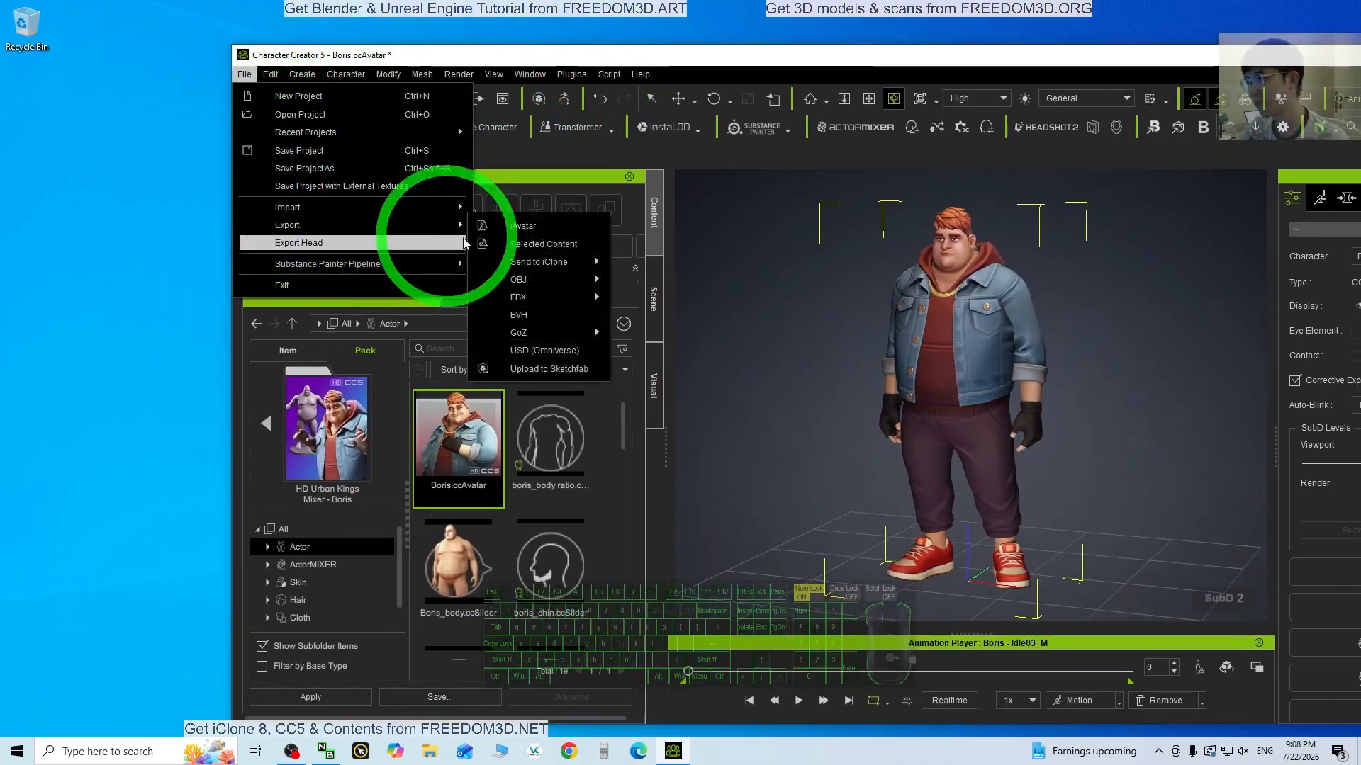
pyautogui.moveTo(559, 297)
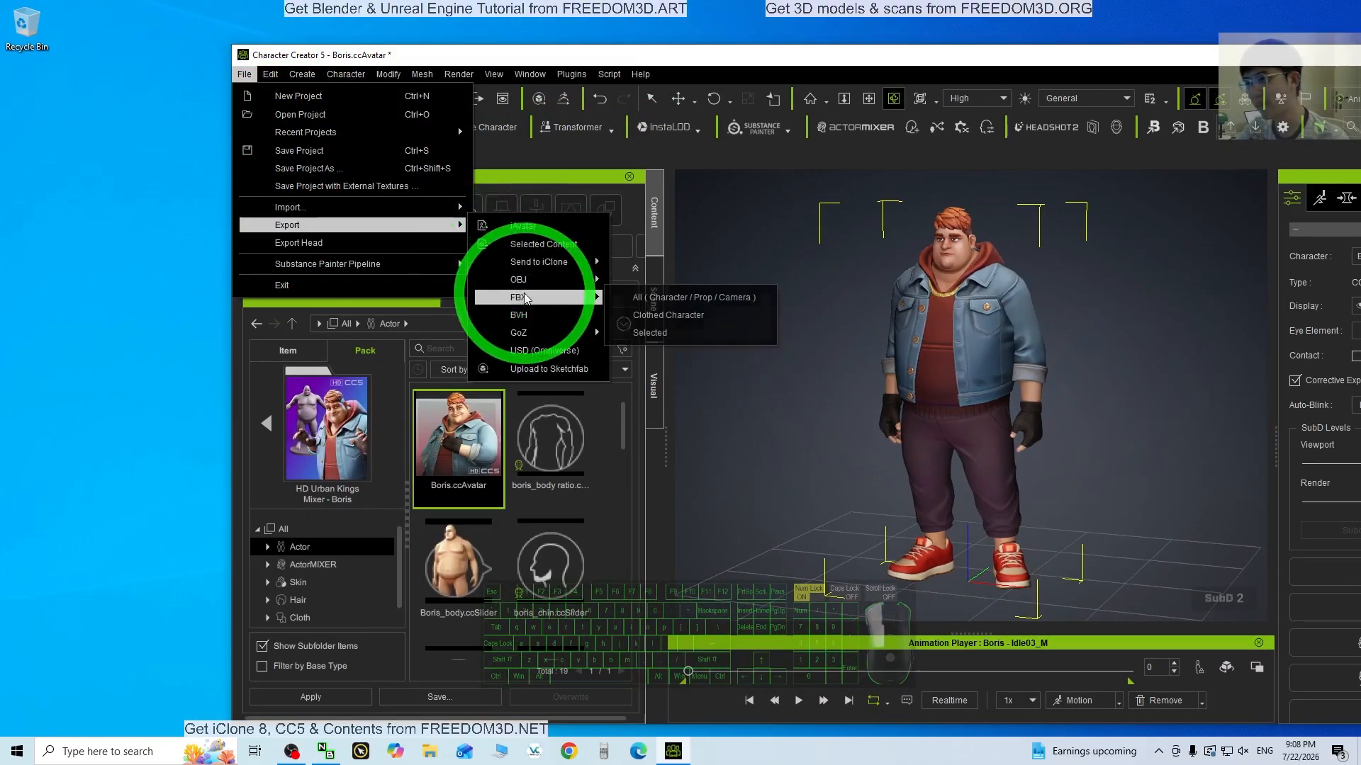
pyautogui.click(657, 316)
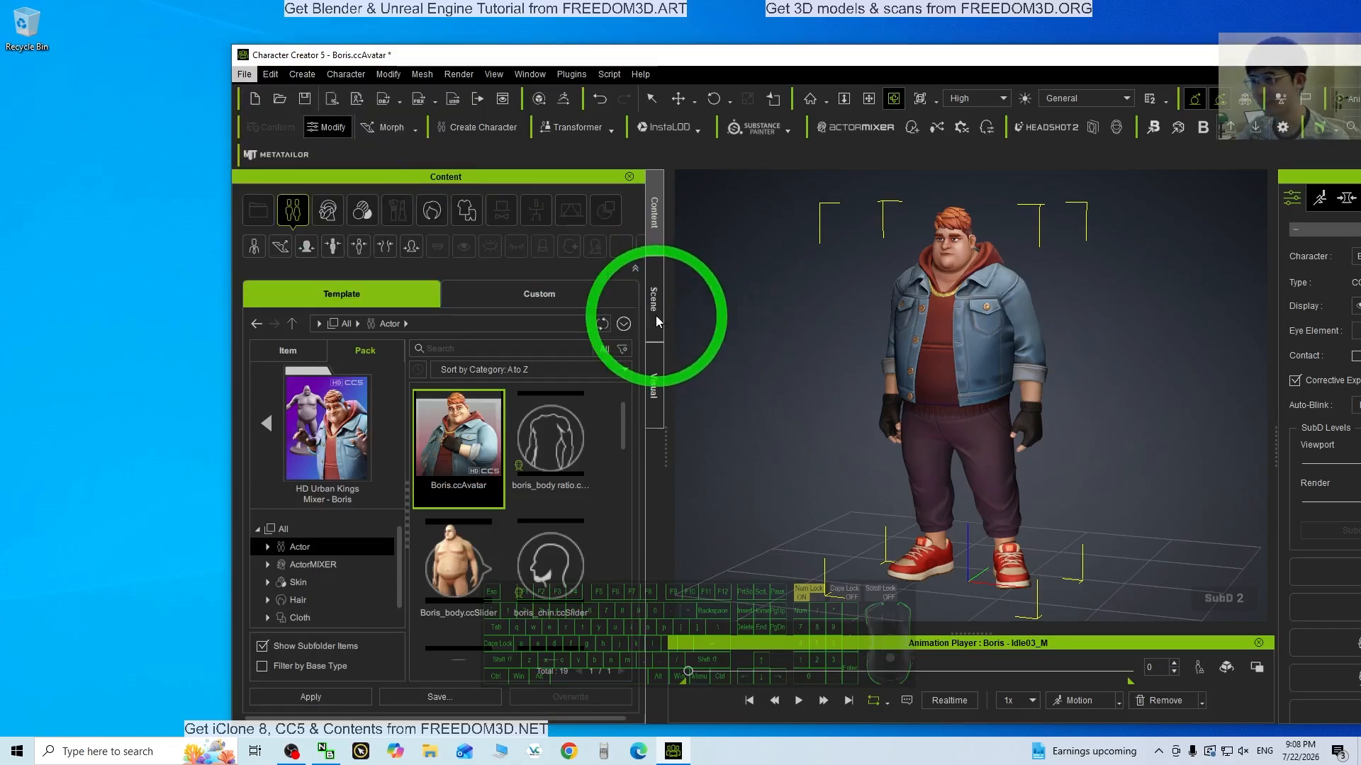
pyautogui.moveTo(475, 72); pyautogui.dragTo(498, 106)
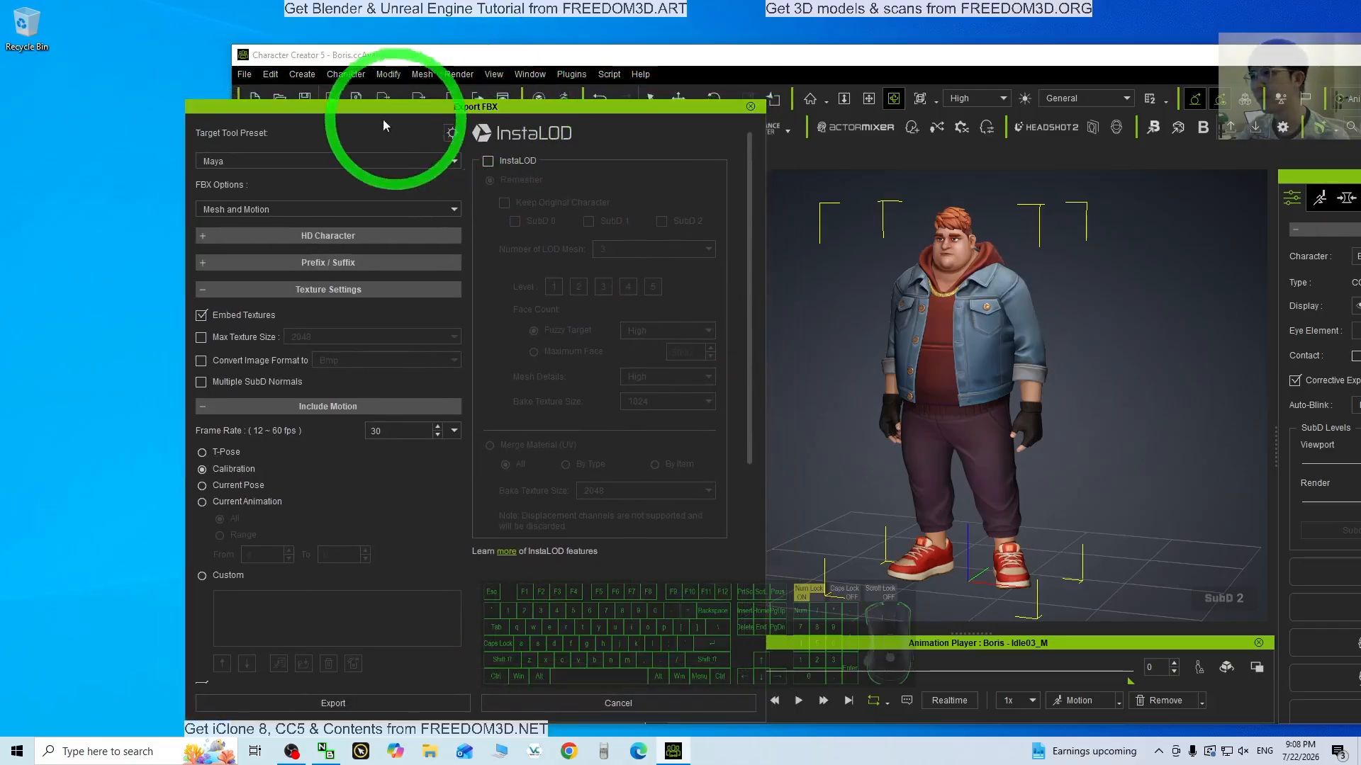
# Set the FBX export preset to Unreal (UE5 Skeleton), export Mesh only, and show the advanced export settings
pyautogui.click(240, 162)
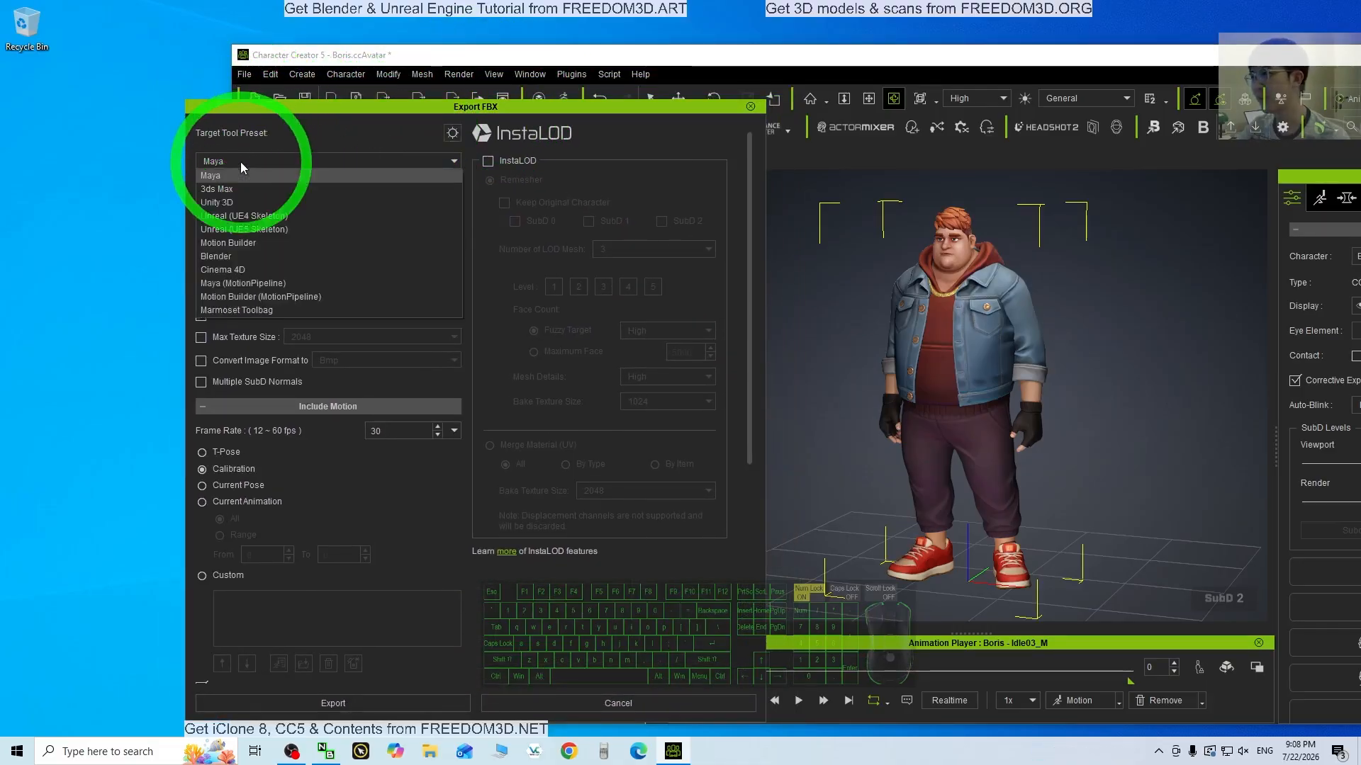
pyautogui.click(258, 230)
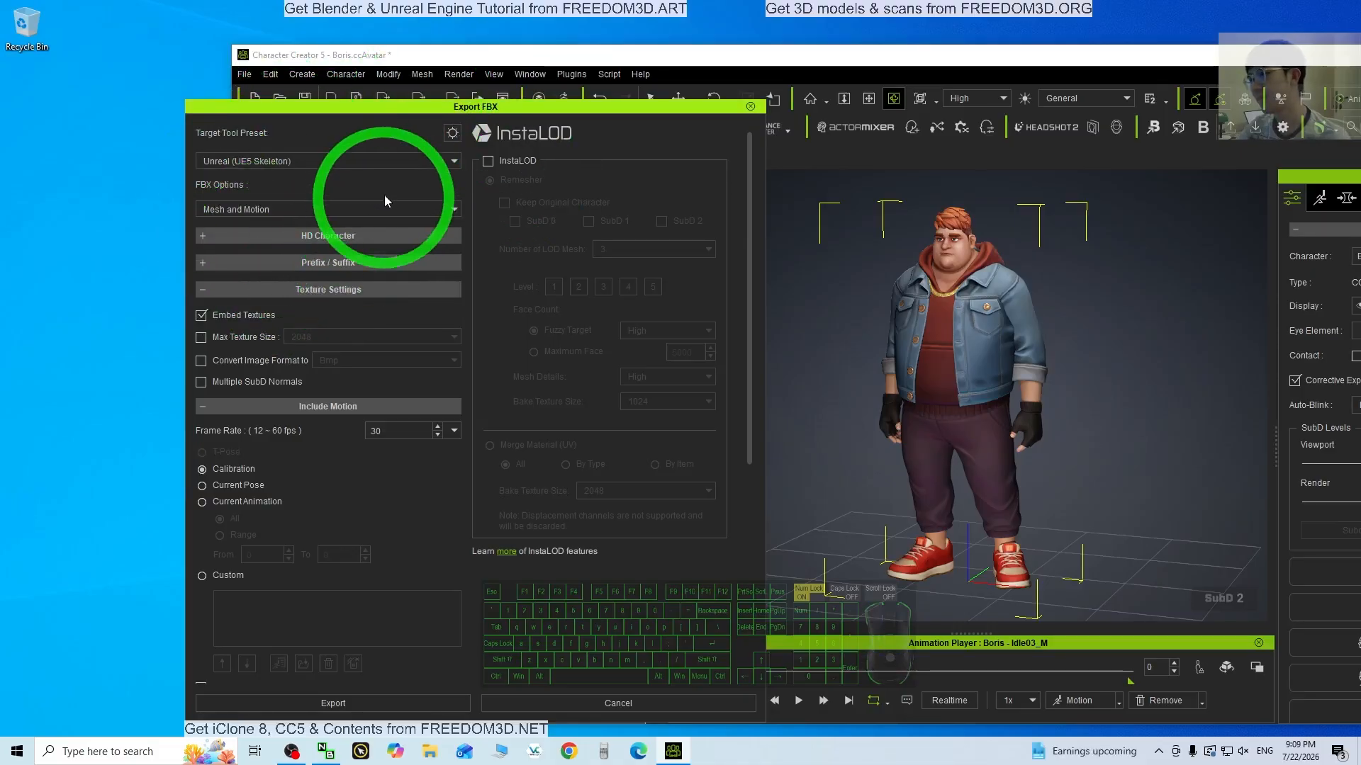
pyautogui.click(262, 210)
pyautogui.click(212, 224)
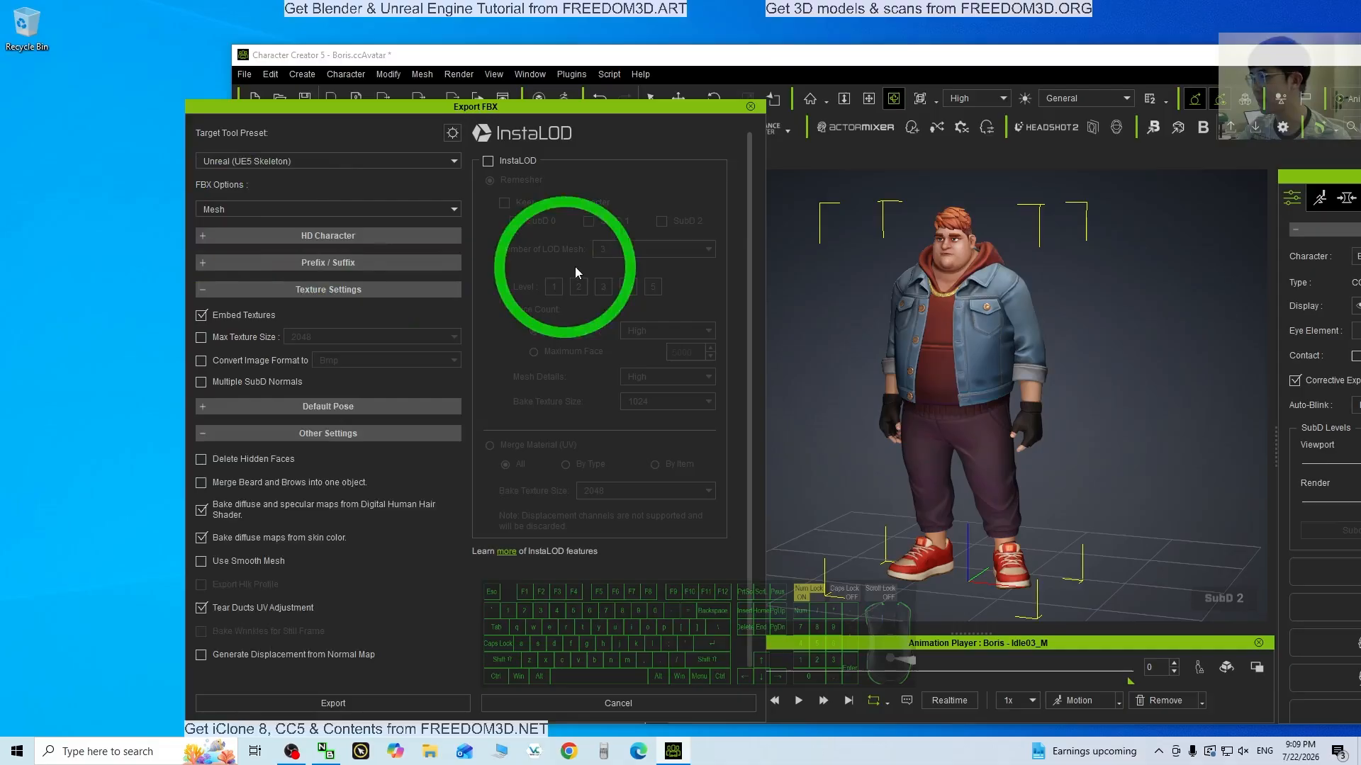
pyautogui.click(452, 132)
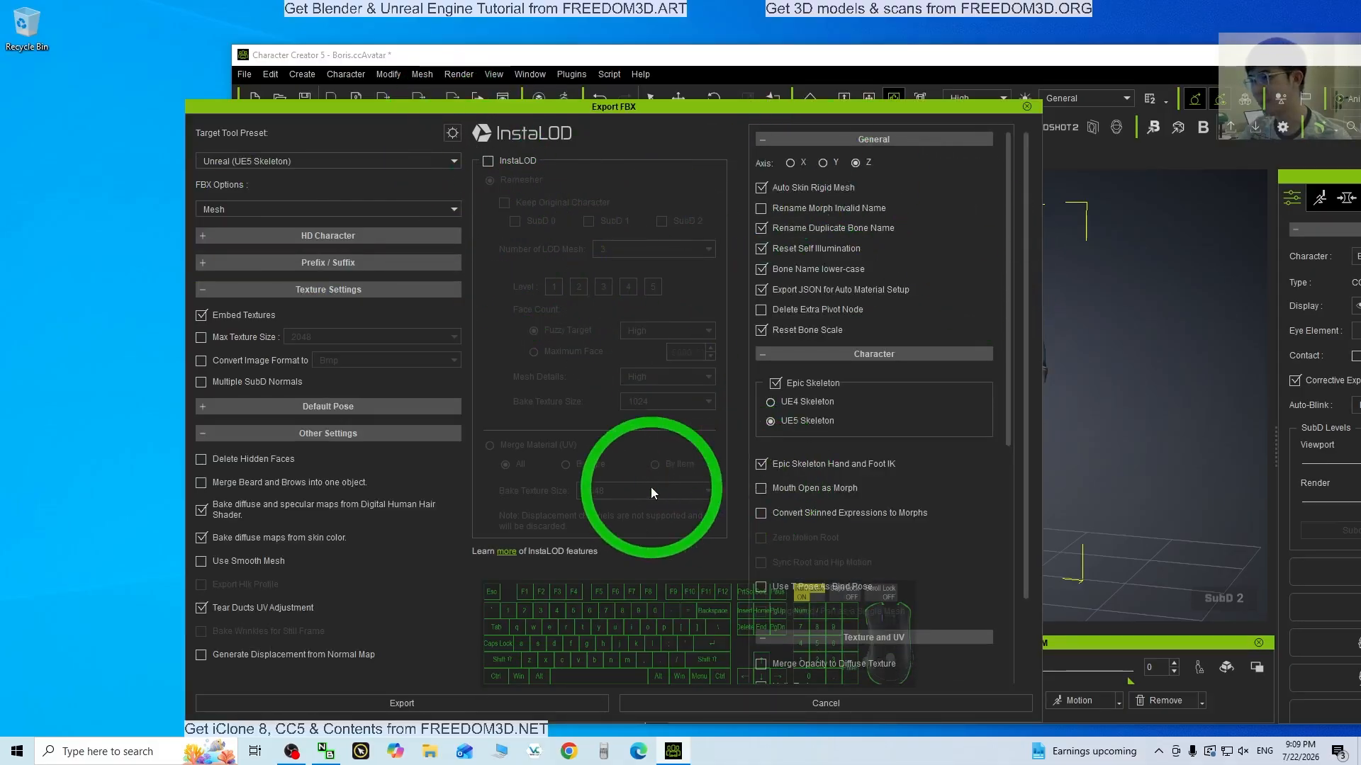
# Enable InstaLOD for the export and choose Merge Material (UV) instead of Remesher
pyautogui.click(488, 161)
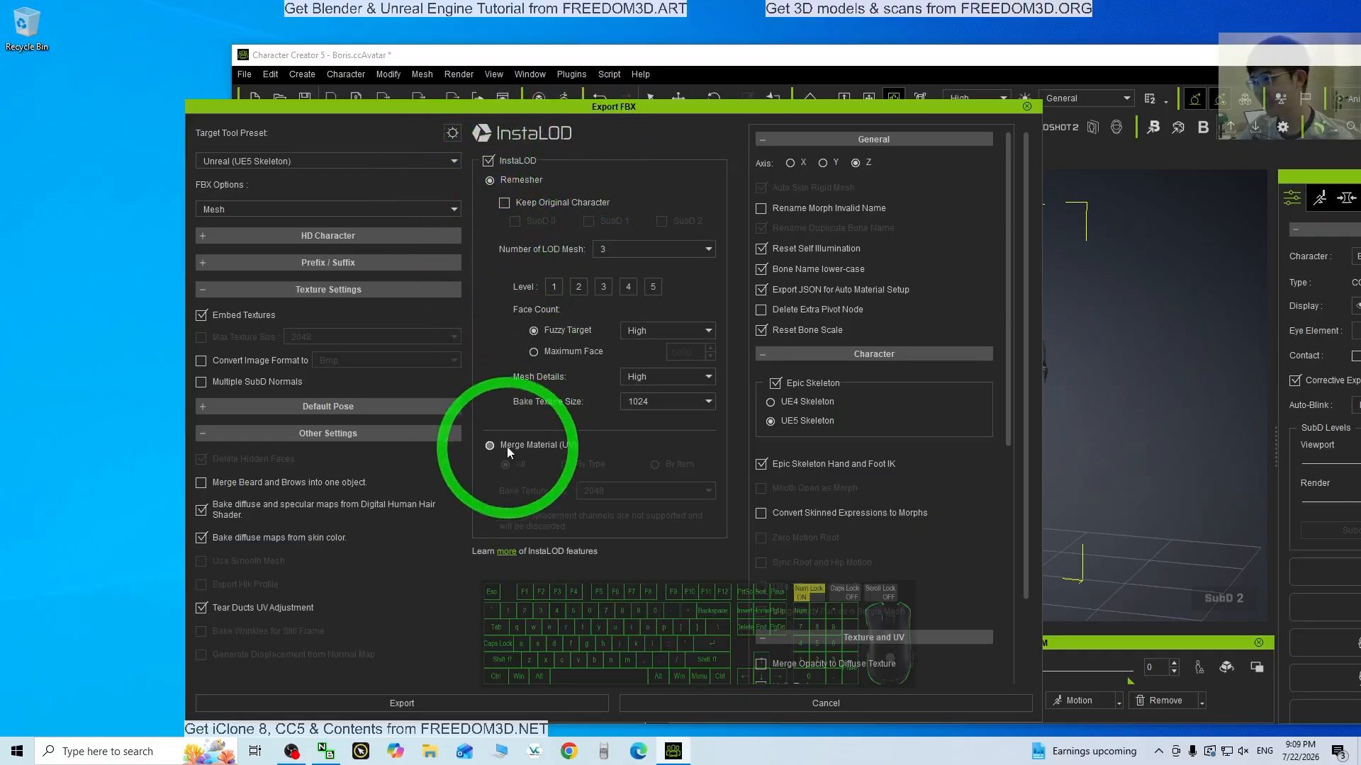
pyautogui.click(488, 445)
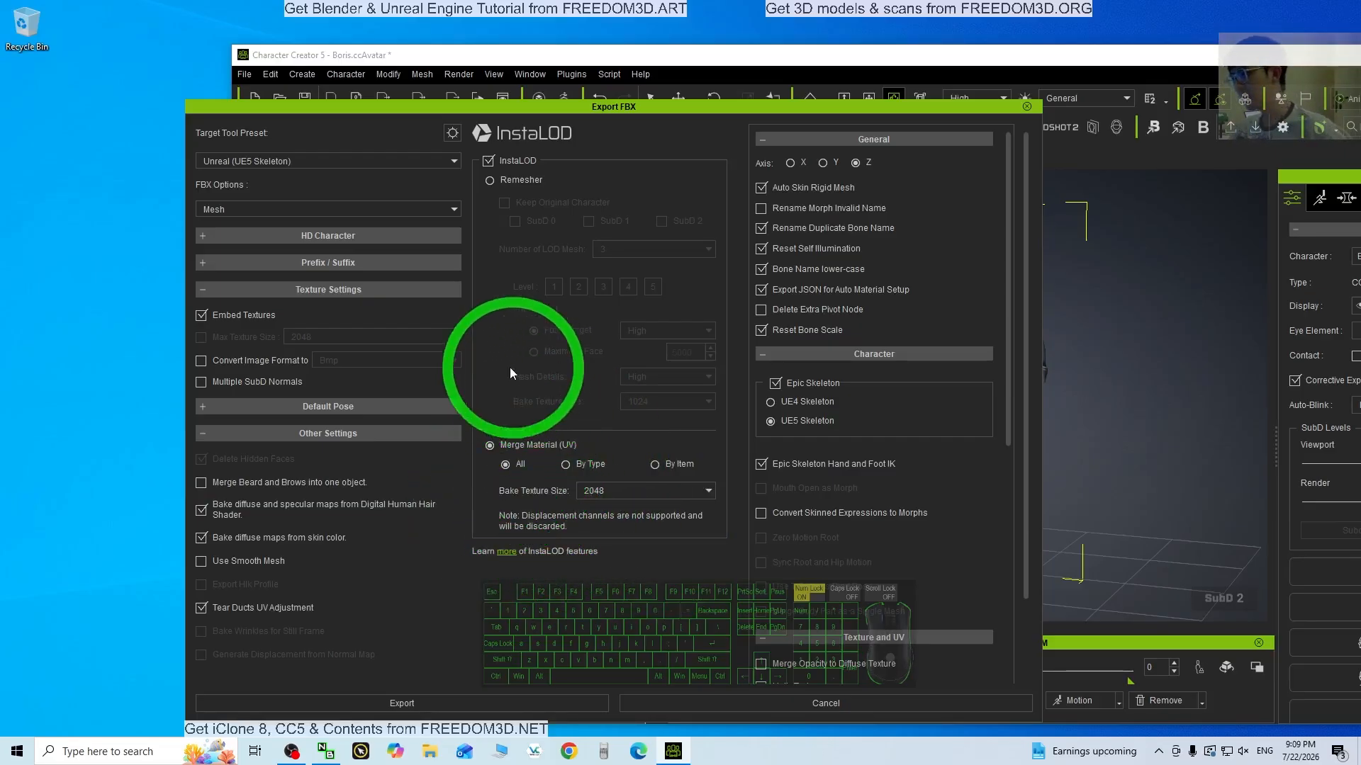
# Set the merged material's bake texture size to 4096
pyautogui.click(629, 487)
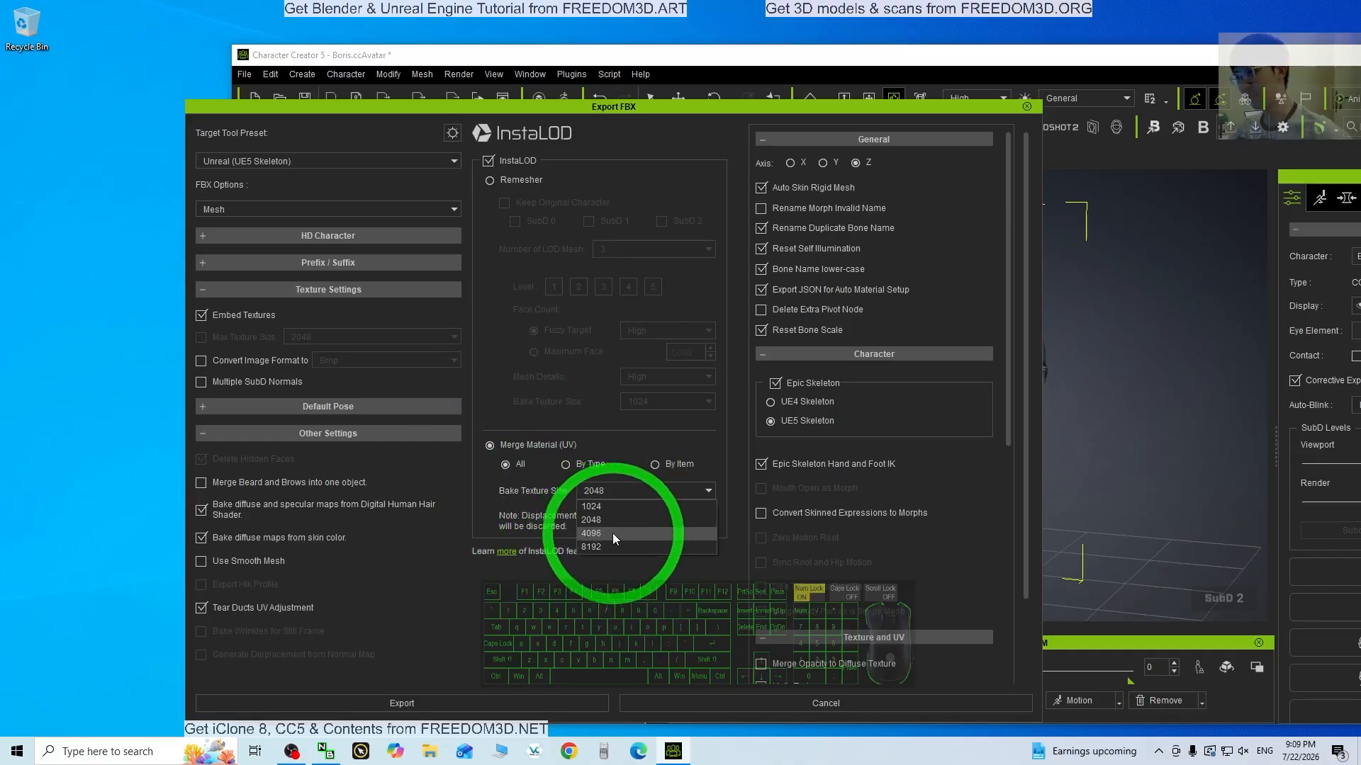
pyautogui.click(614, 534)
pyautogui.click(618, 497)
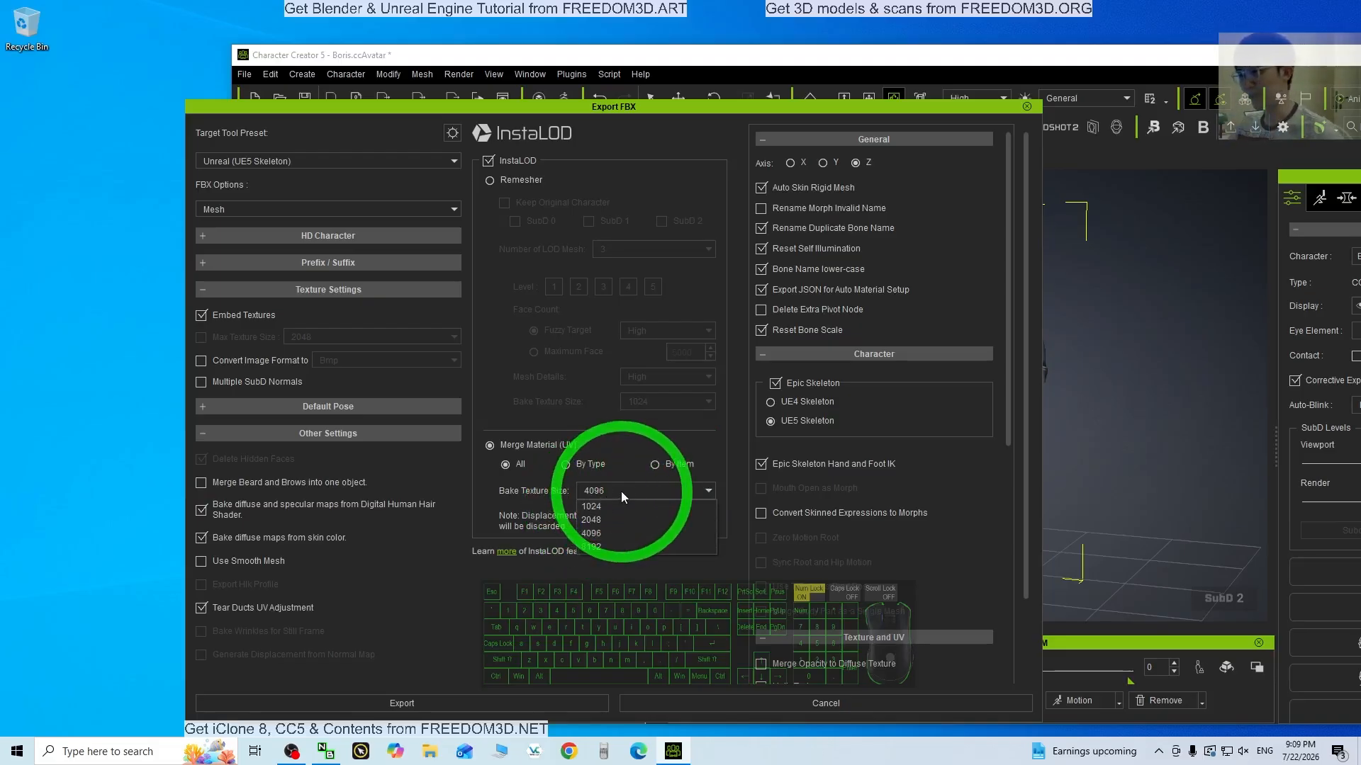
pyautogui.click(537, 495)
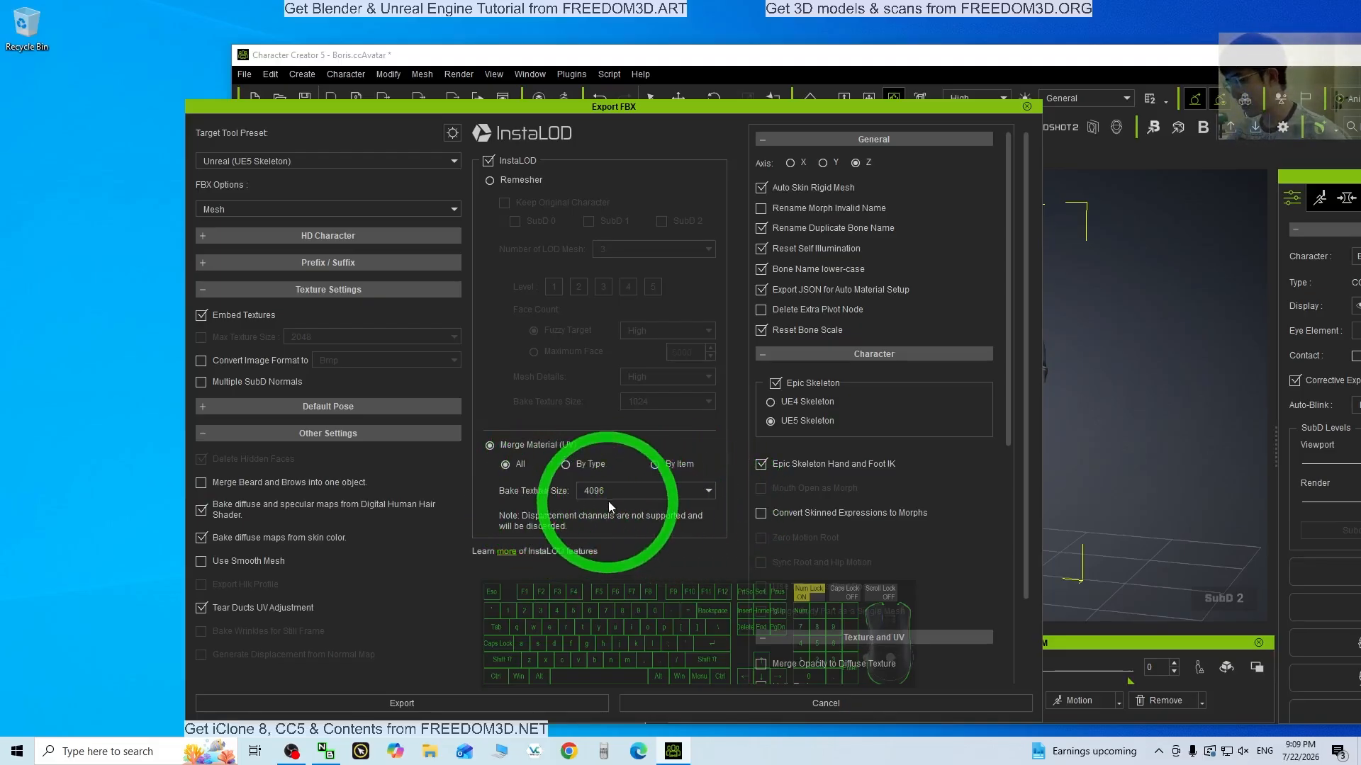
# Set the merged material's bake texture size to 2048
pyautogui.click(614, 493)
pyautogui.click(613, 492)
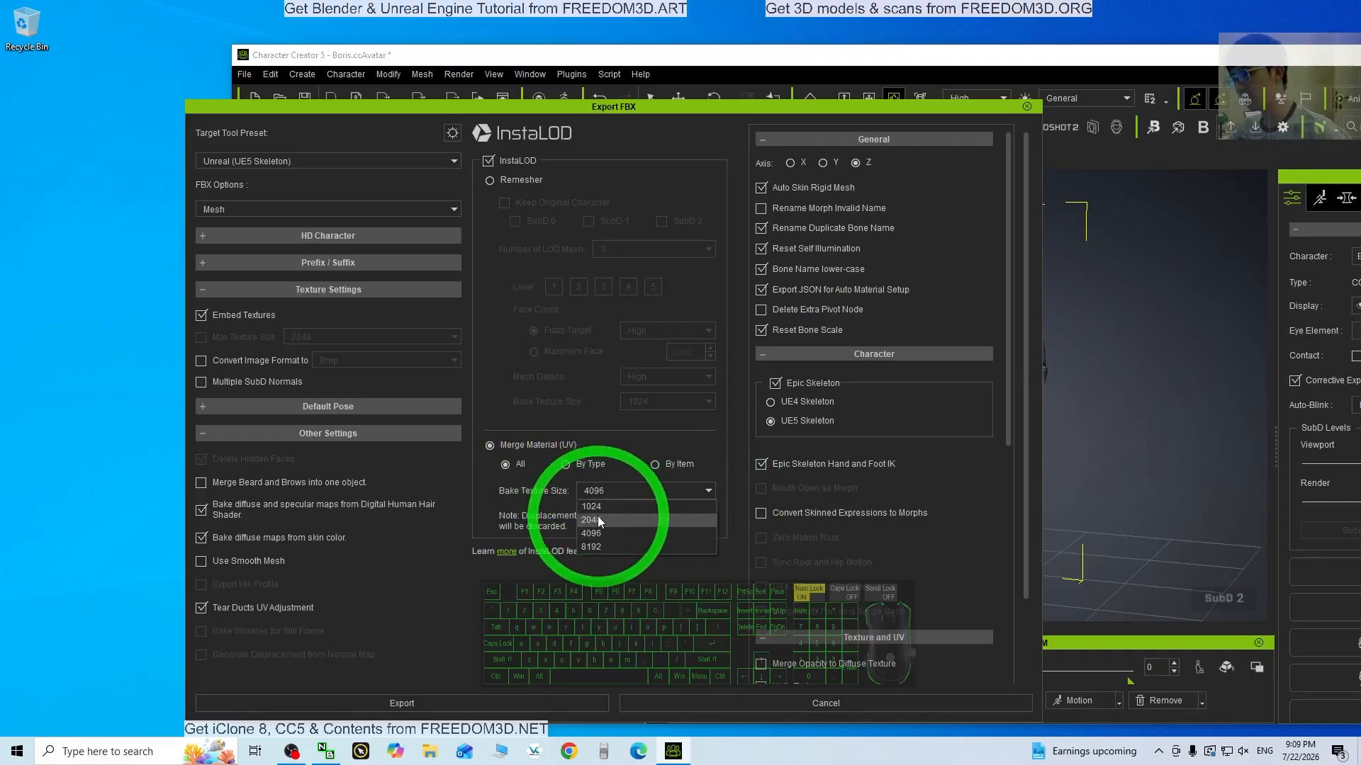
pyautogui.click(597, 518)
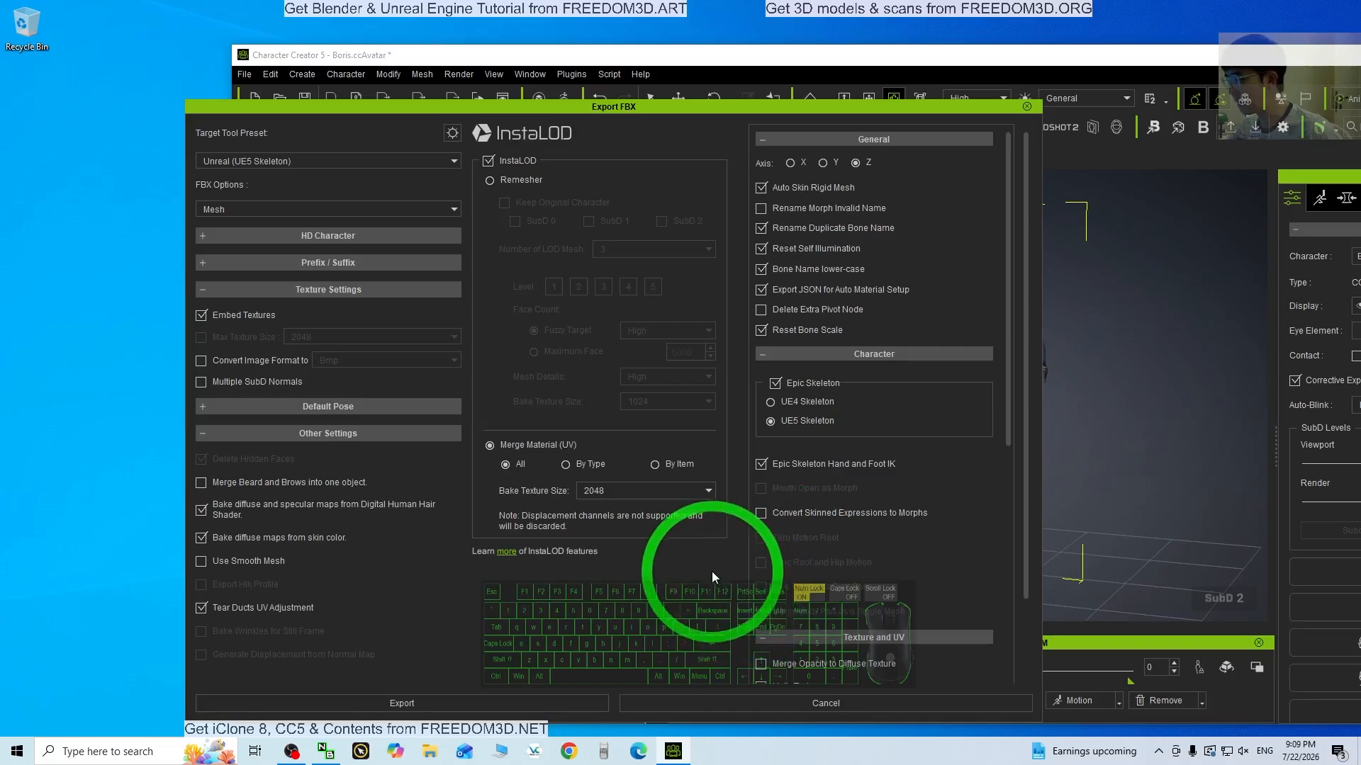
# Export the character as avatar01 in FBX format into a new desktop folder named avatar01, accepting the re-import notice
pyautogui.click(447, 712)
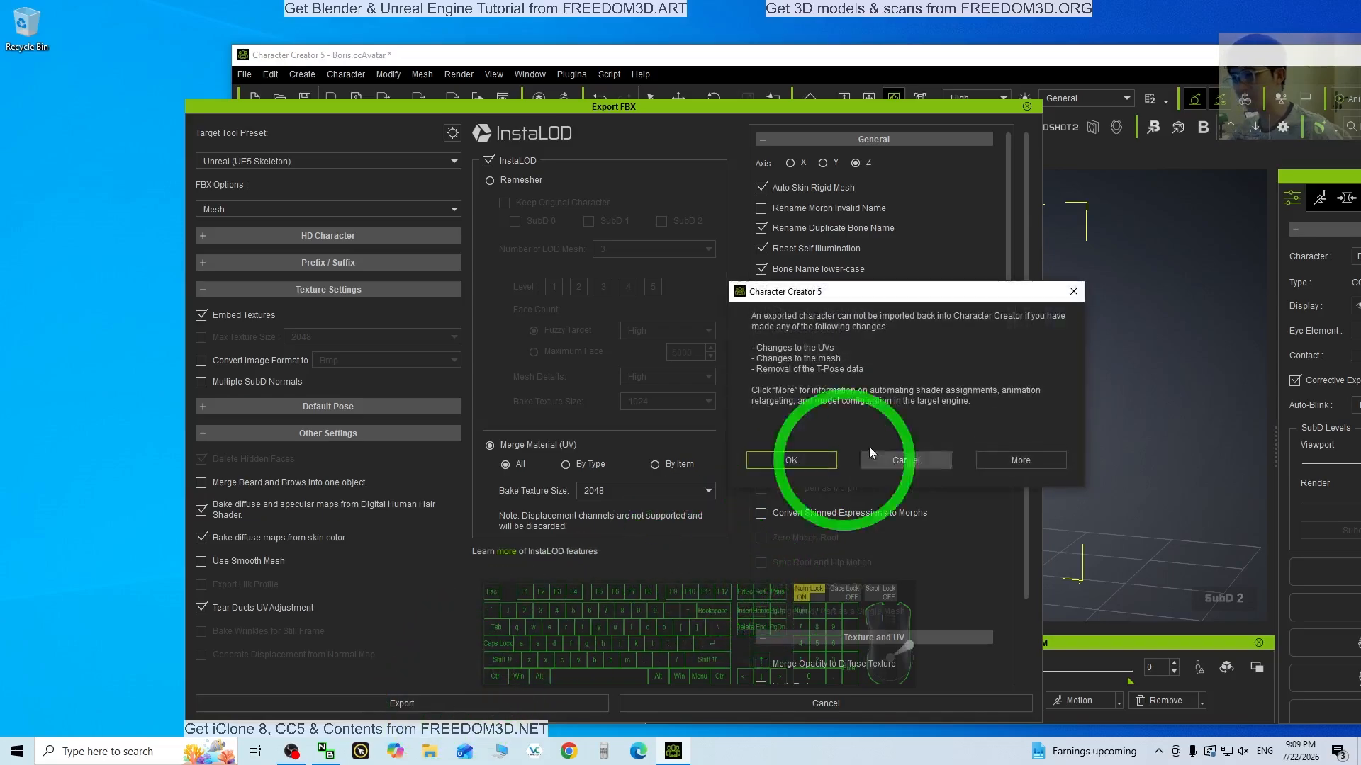
pyautogui.click(803, 461)
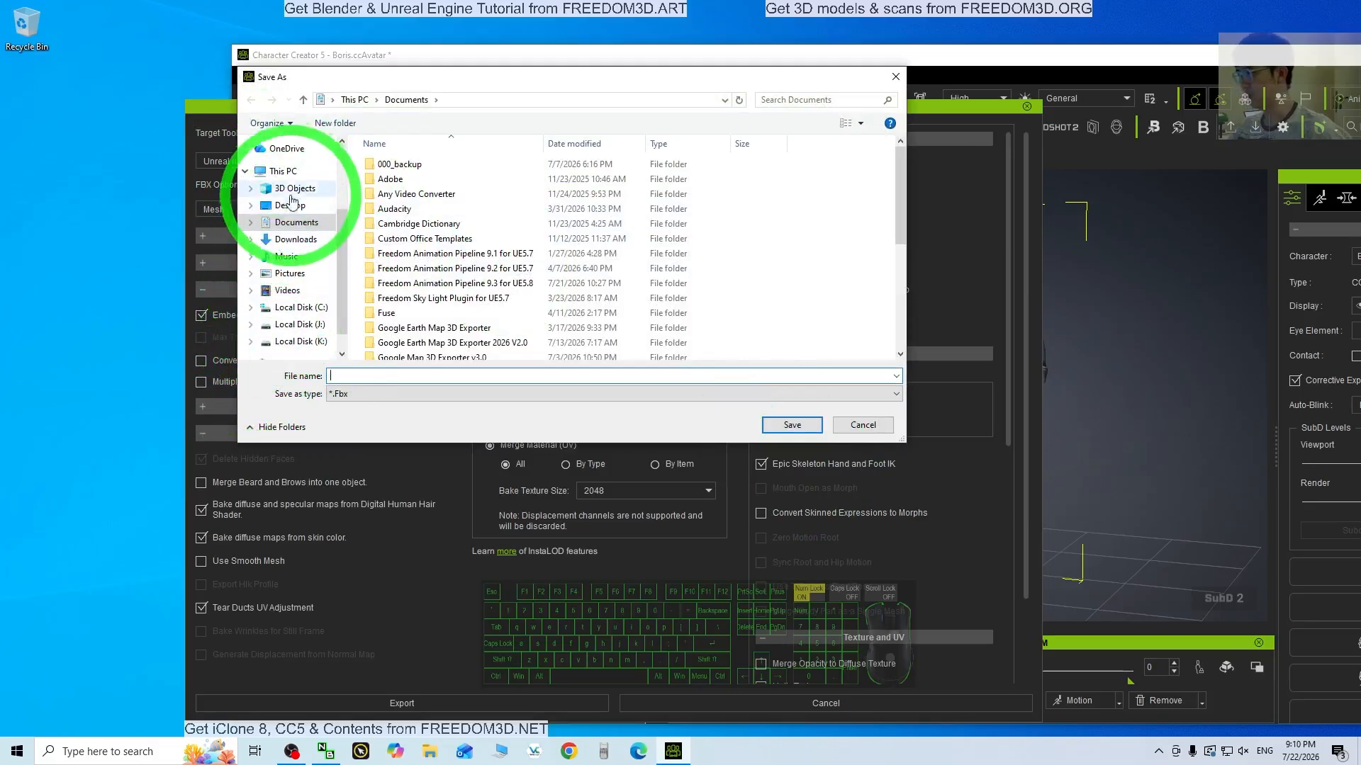
pyautogui.click(286, 206)
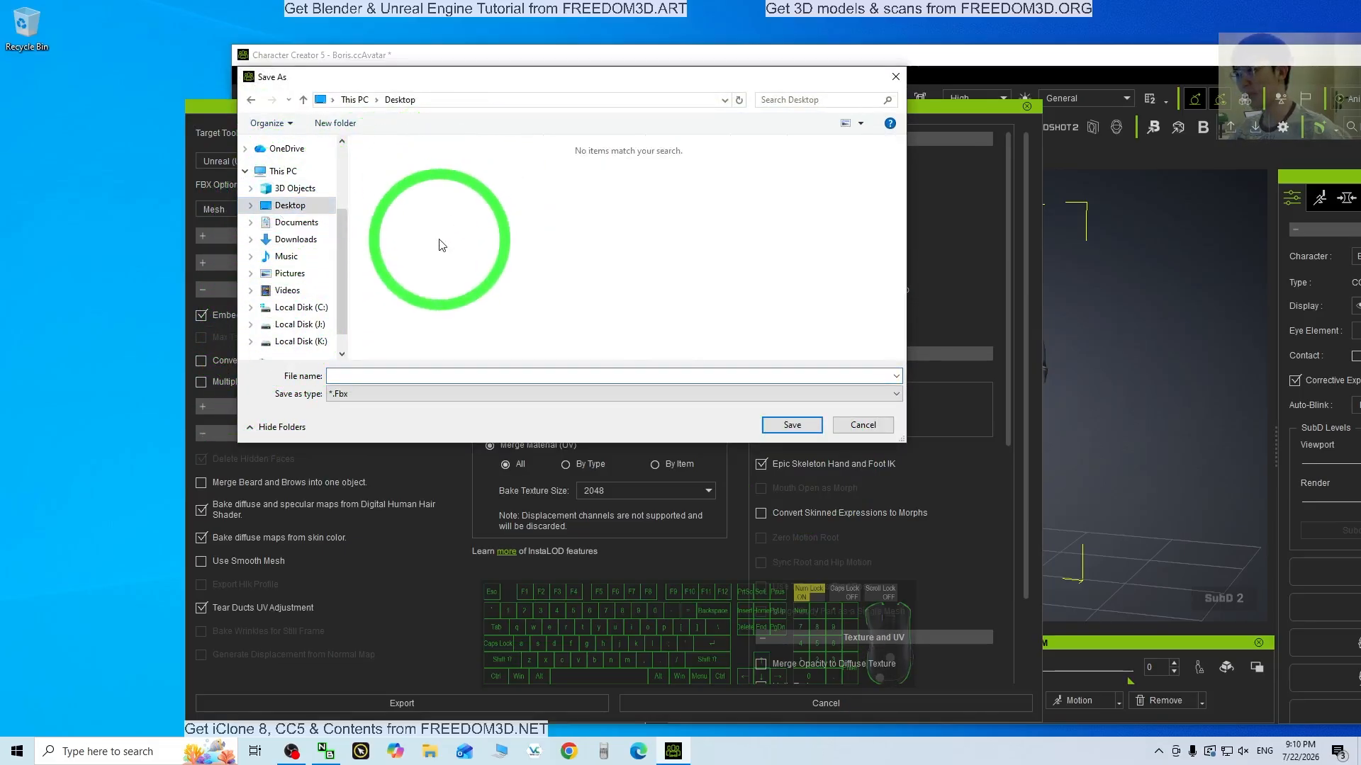
pyautogui.rightClick(440, 242)
pyautogui.moveTo(562, 374)
pyautogui.click(616, 360)
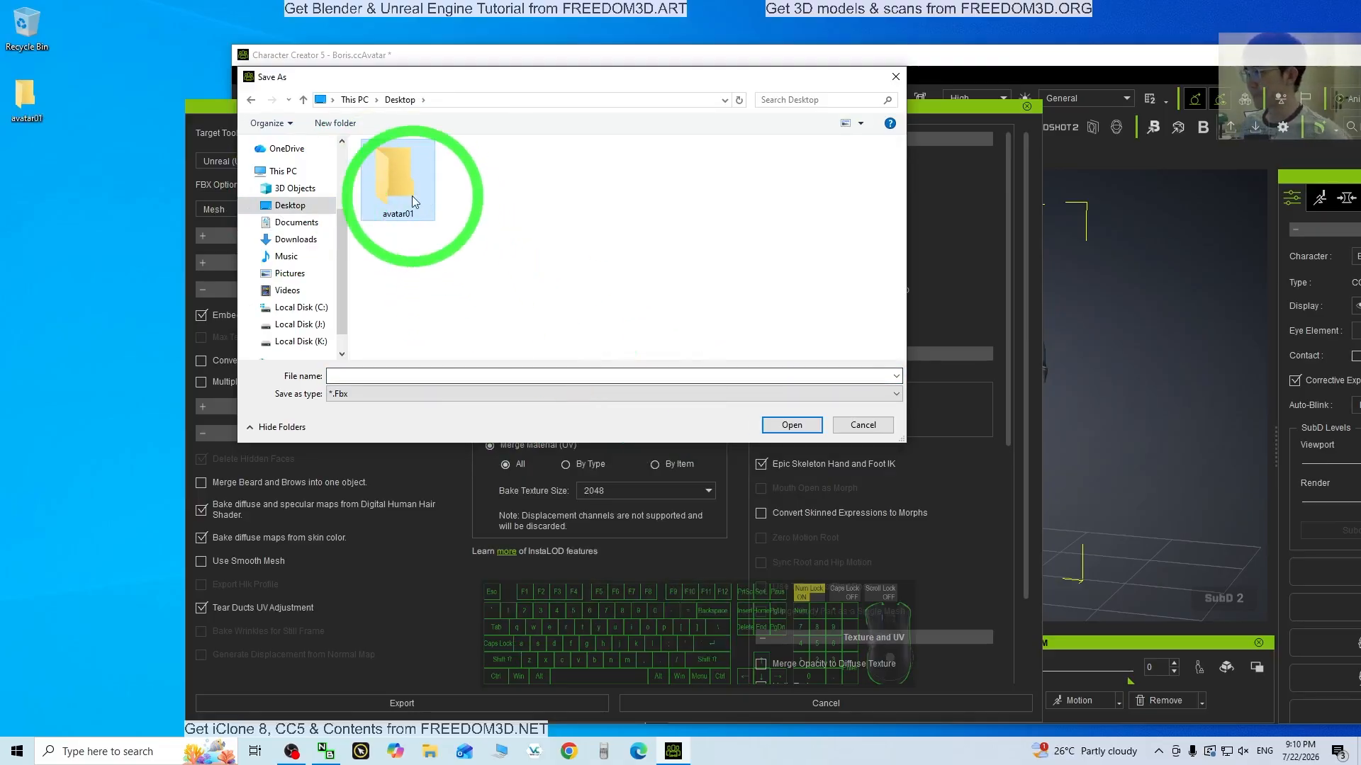
pyautogui.doubleClick(397, 181)
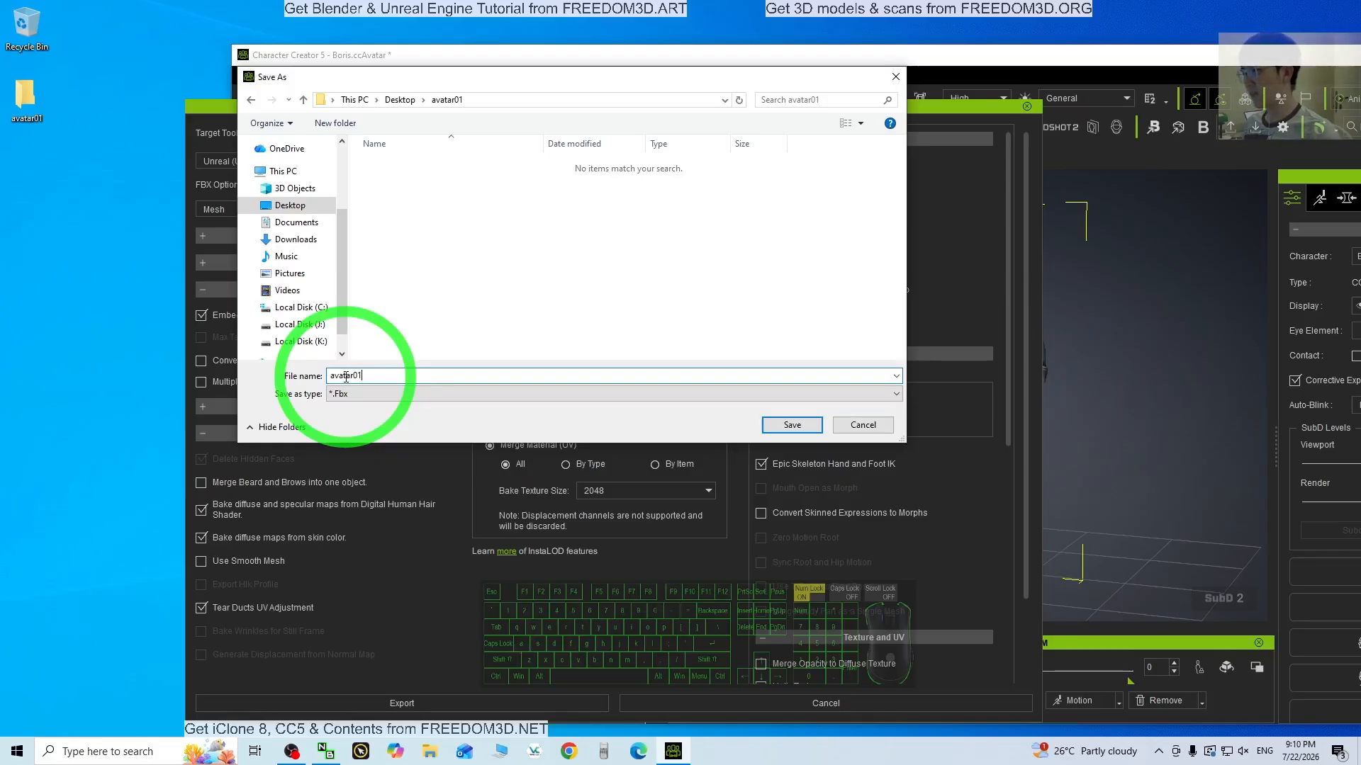
pyautogui.click(791, 425)
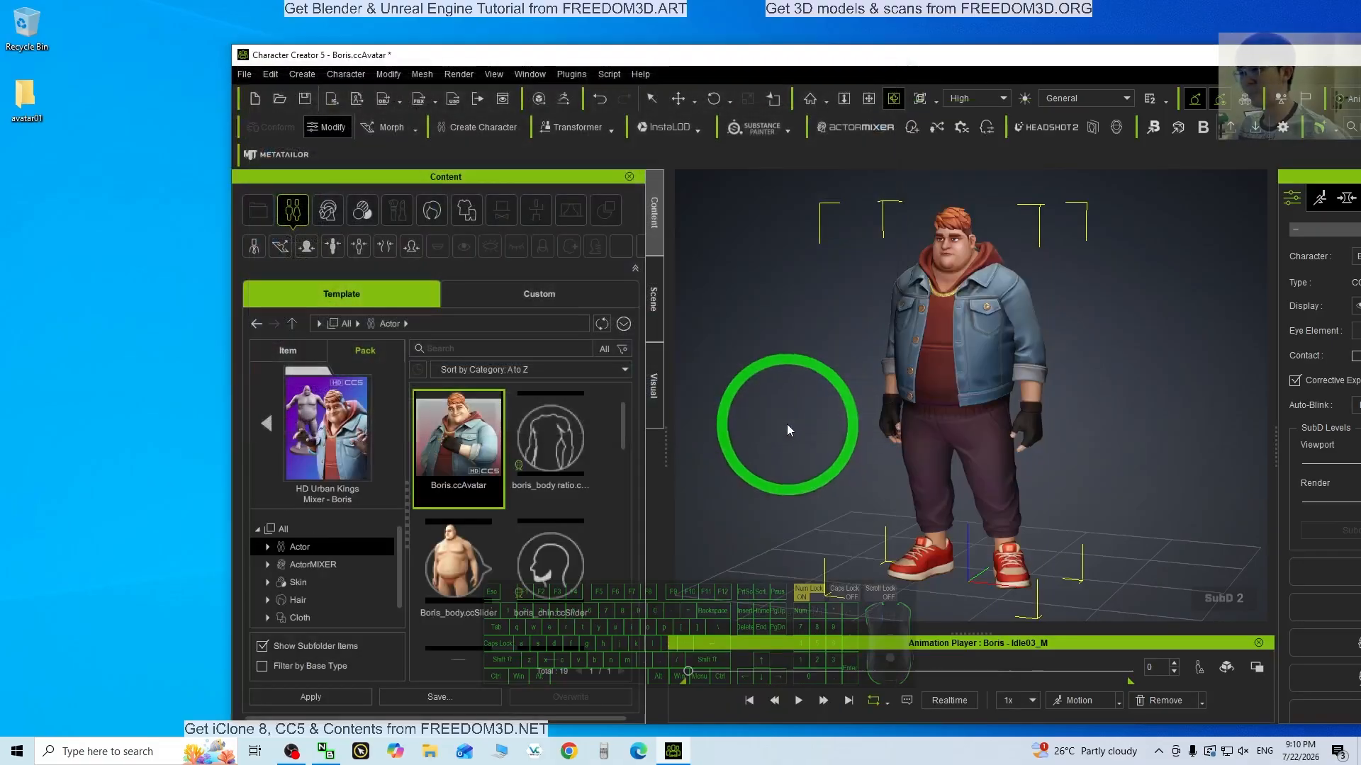
# Open the avatar01 folder on the desktop and view avatar01.Fbx in Autodesk FBX Review
pyautogui.doubleClick(30, 97)
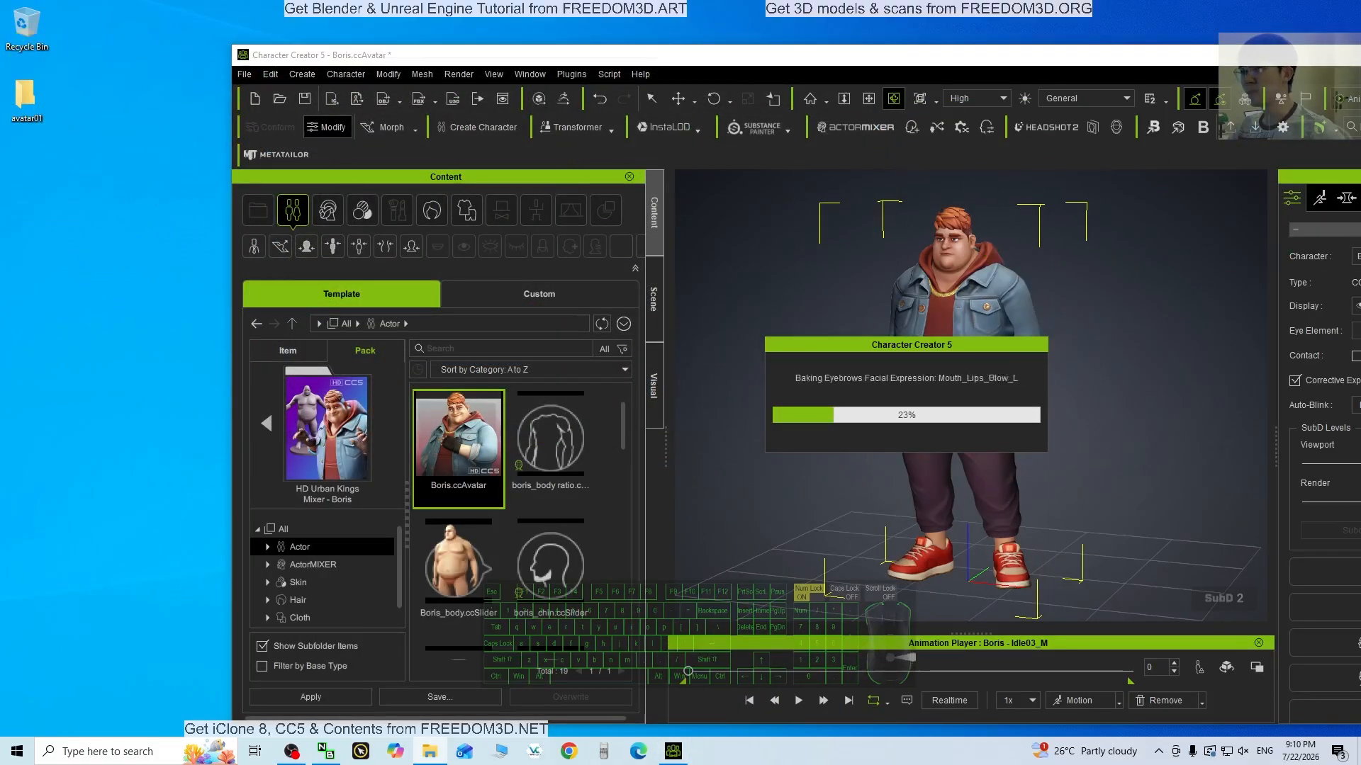
pyautogui.moveTo(546, 32); pyautogui.dragTo(408, 139)
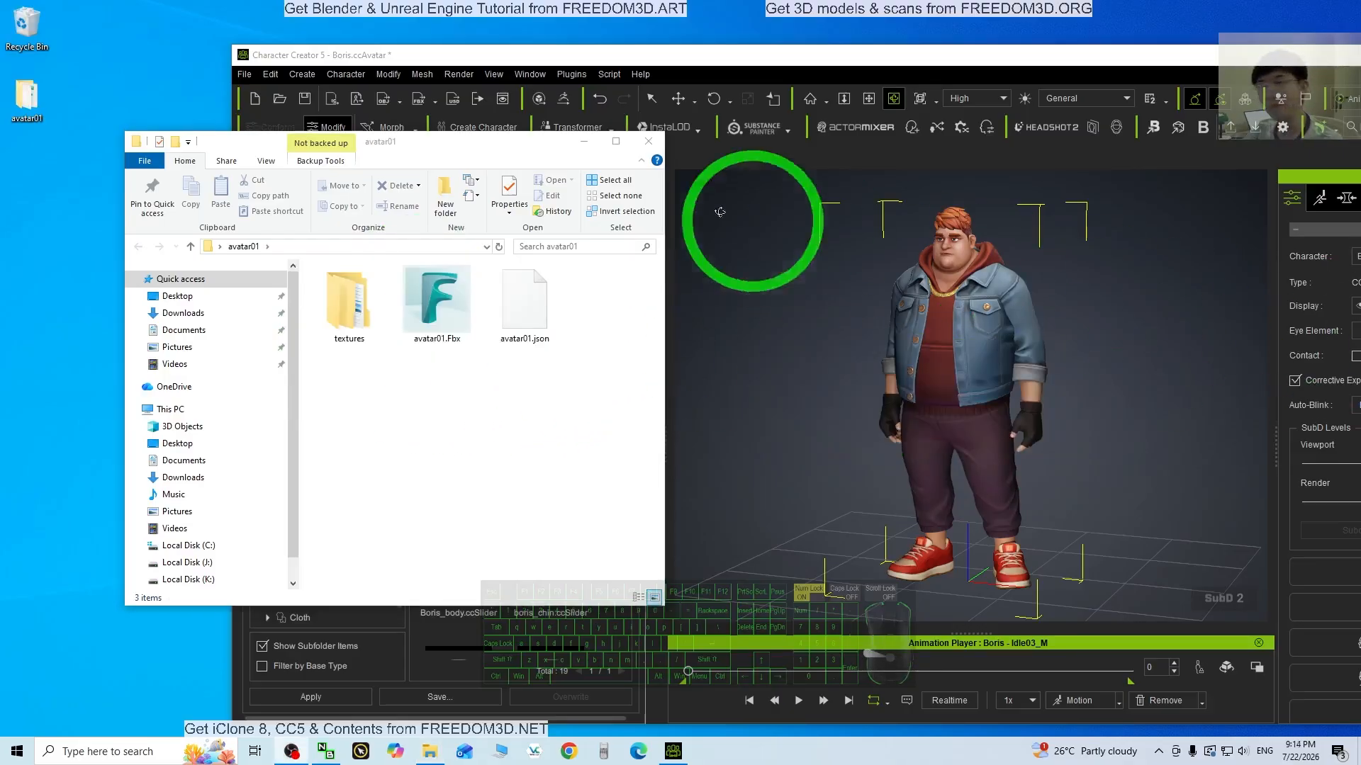
pyautogui.click(429, 306)
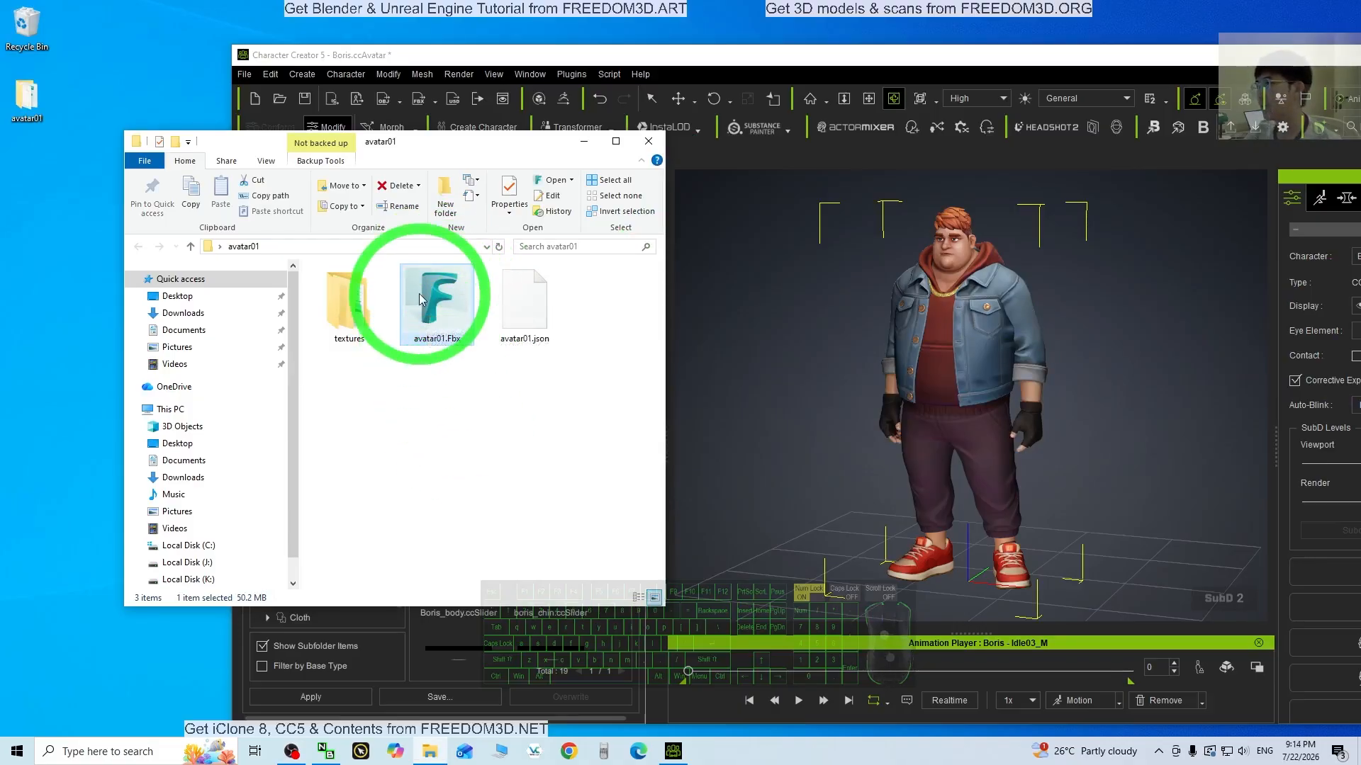
pyautogui.doubleClick(419, 294)
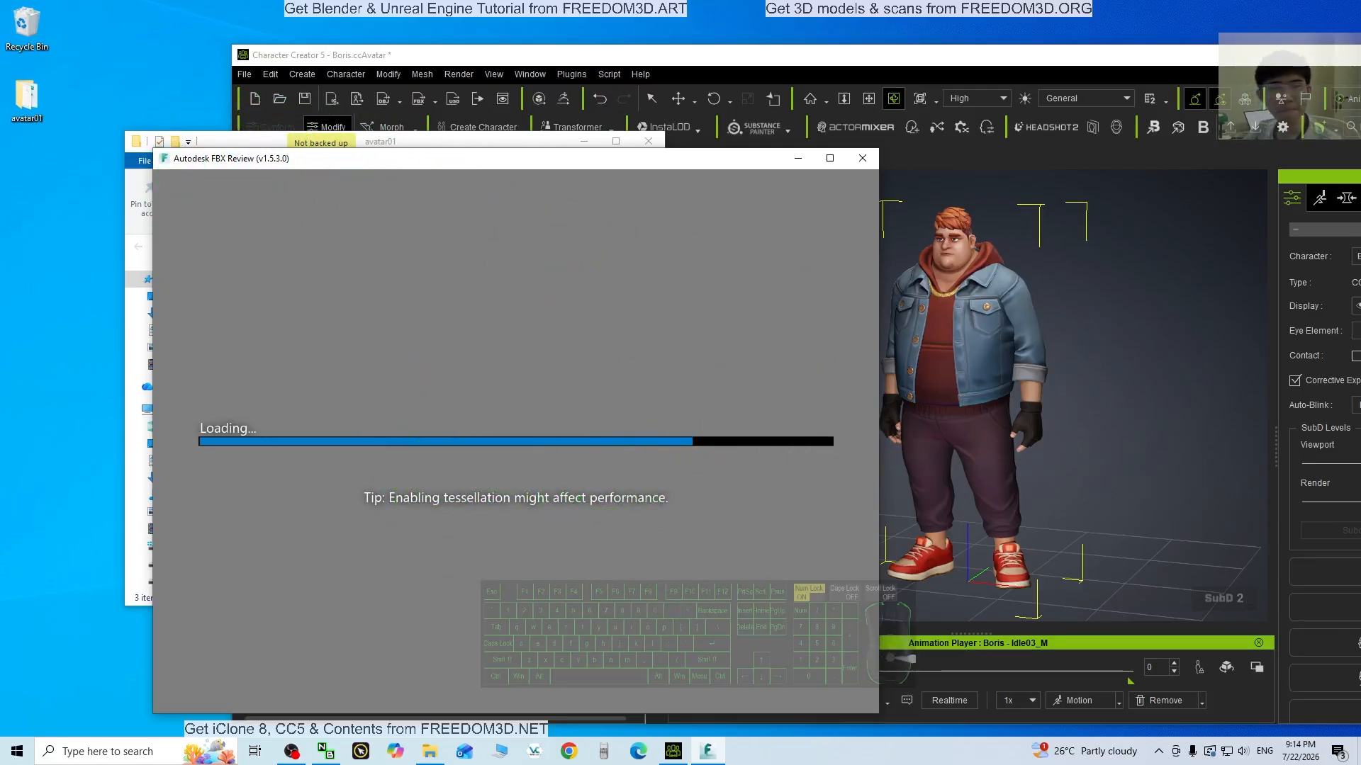
# Inspect the exported character's mesh, textures and skeleton up close from several angles, and close the viewer
pyautogui.scroll(-5, 534, 359)
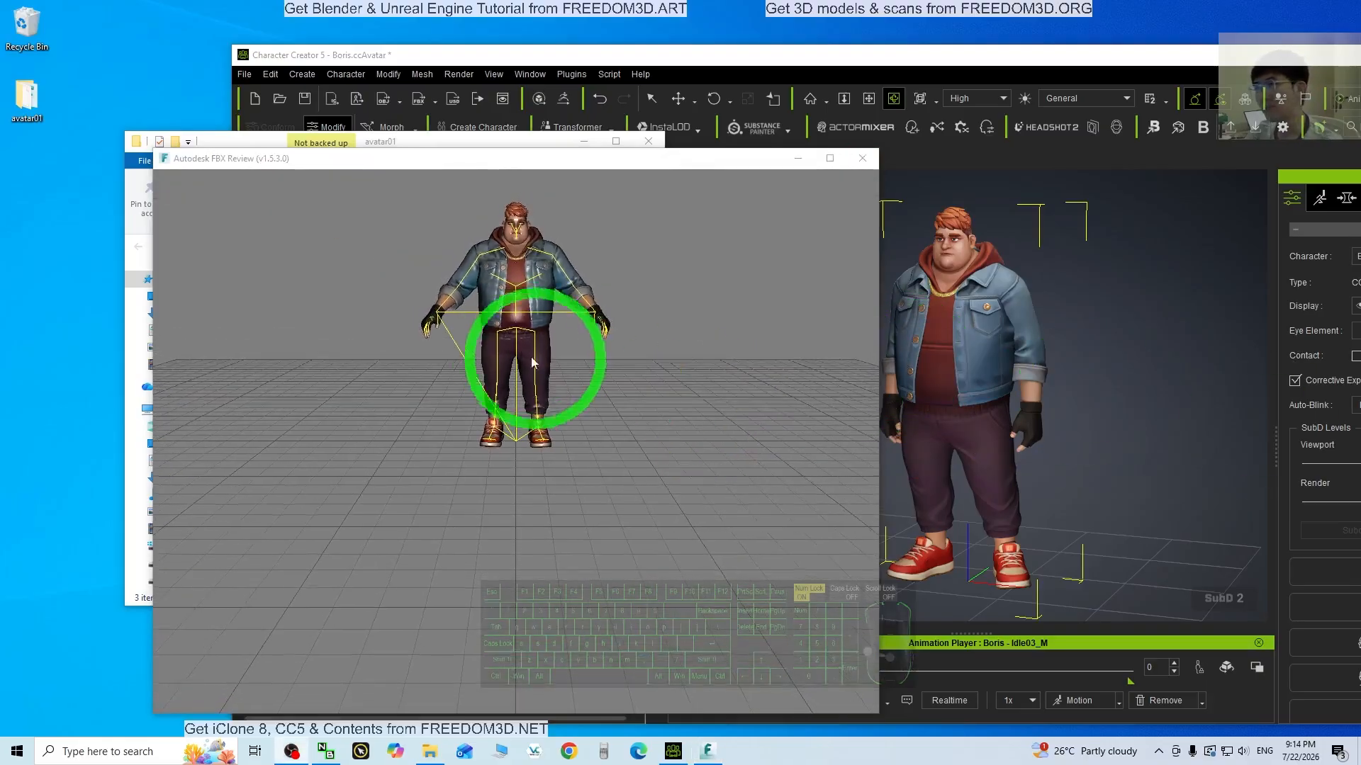
pyautogui.scroll(1, 562, 326)
pyautogui.scroll(2, 609, 330)
pyautogui.moveTo(666, 344); pyautogui.dragTo(751, 484, button='middle')
pyautogui.keyDown('alt'); pyautogui.moveTo(779, 521); pyautogui.dragTo(734, 479); pyautogui.keyUp('alt')
pyautogui.scroll(4, 567, 383)
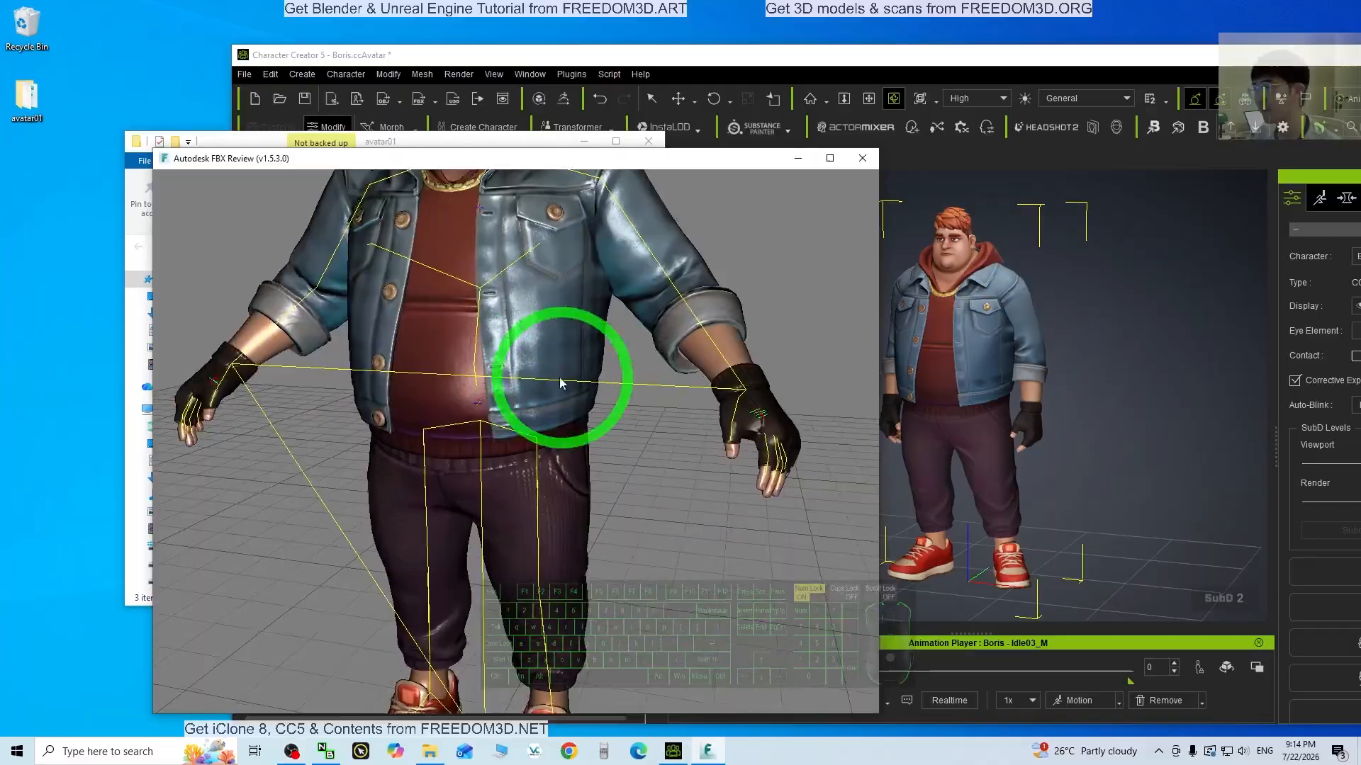
pyautogui.scroll(-2, 540, 368)
pyautogui.keyDown('alt'); pyautogui.moveTo(538, 367); pyautogui.dragTo(815, 248); pyautogui.keyUp('alt')
pyautogui.click(863, 158)
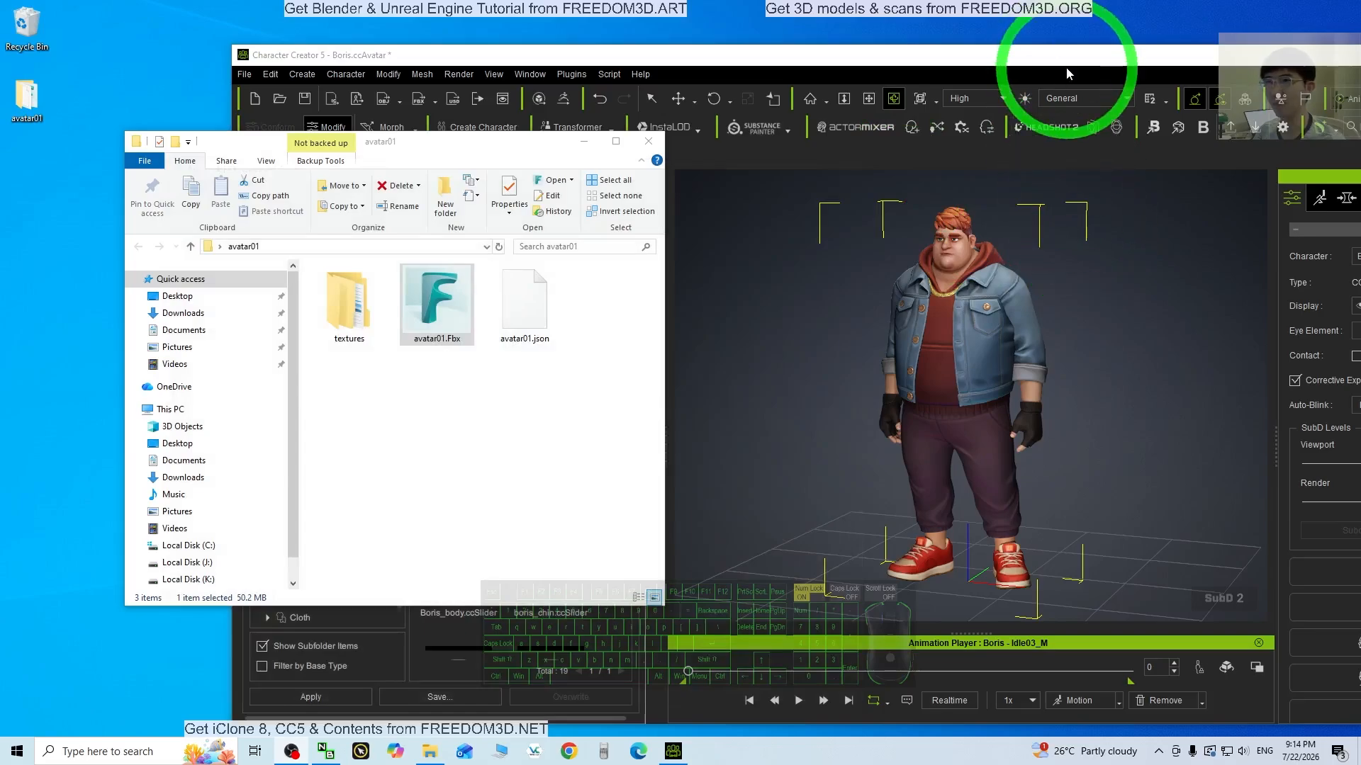
# Minimize Character Creator and start Unreal Engine 5.8
pyautogui.moveTo(1169, 54); pyautogui.dragTo(833, 2)
pyautogui.click(1289, 5)
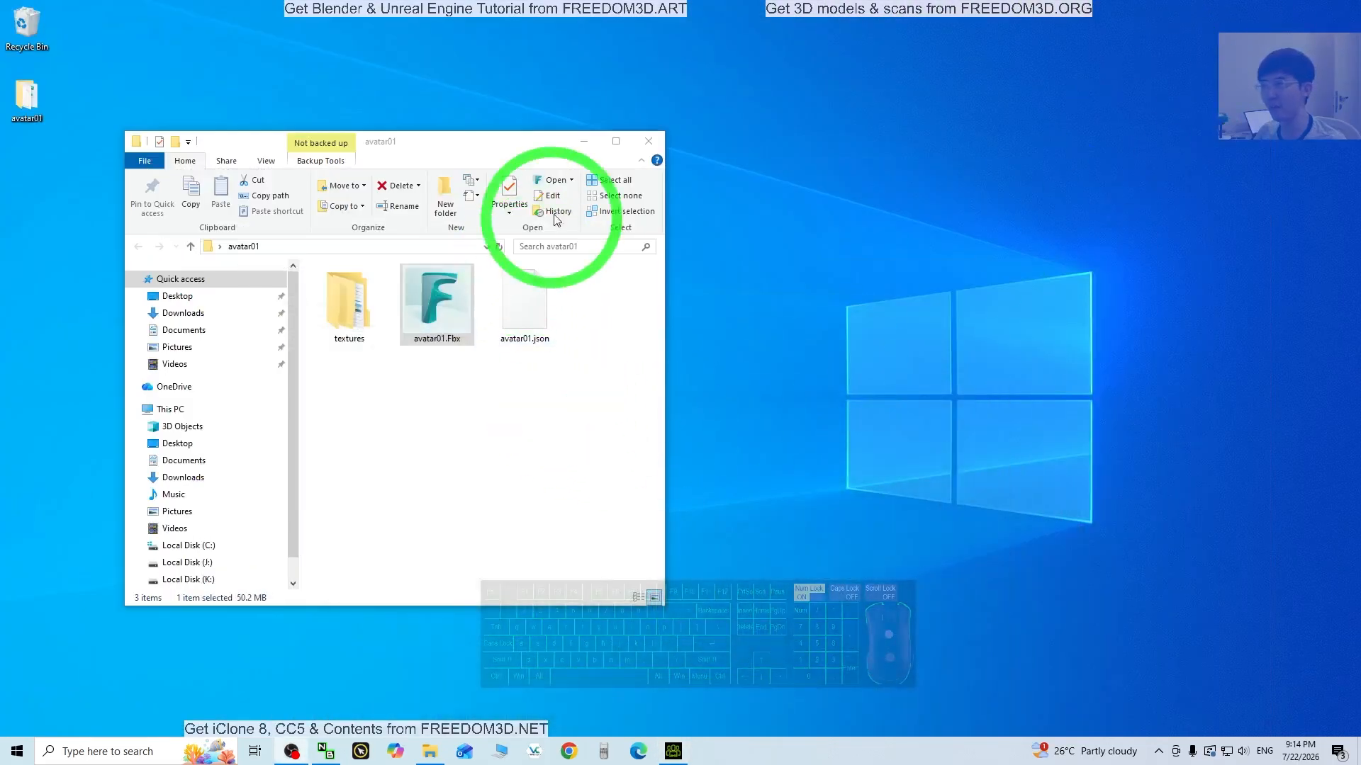
pyautogui.click(1158, 753)
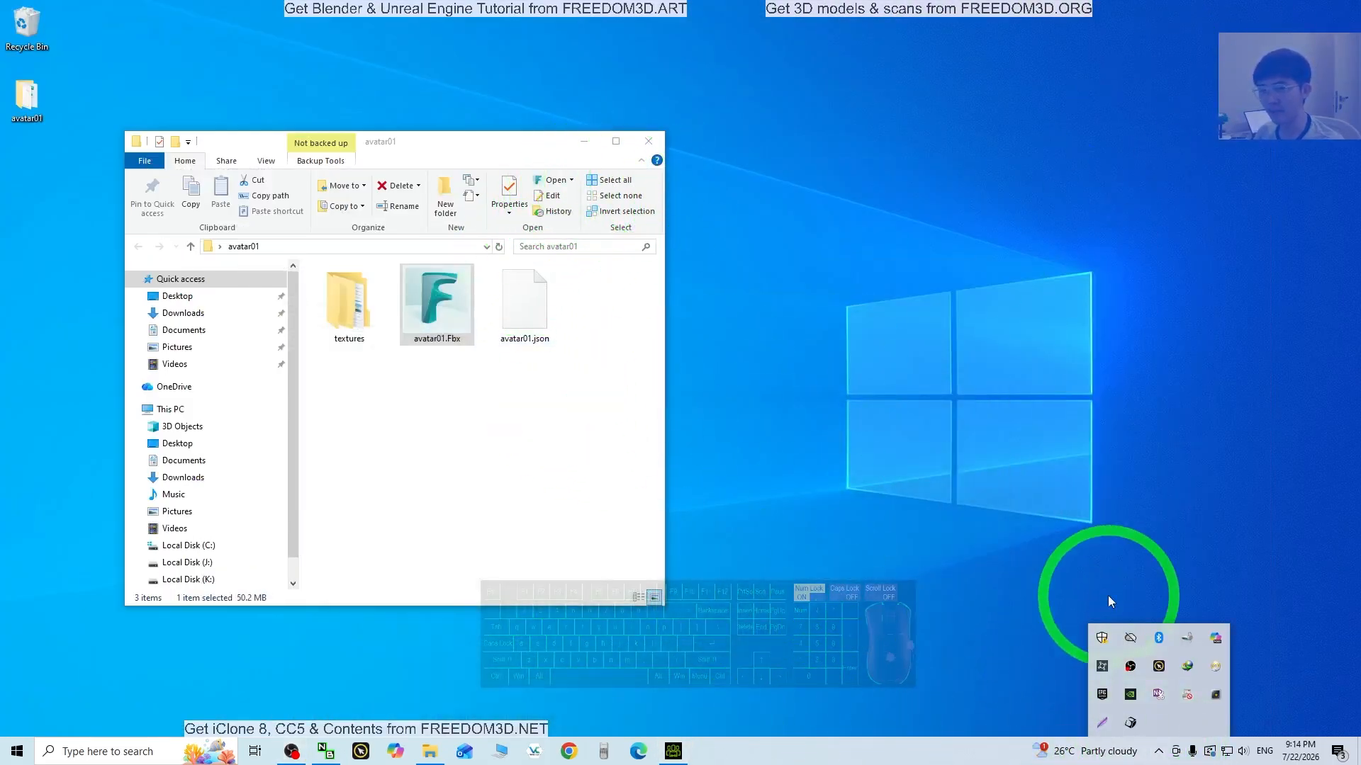
pyautogui.click(1102, 696)
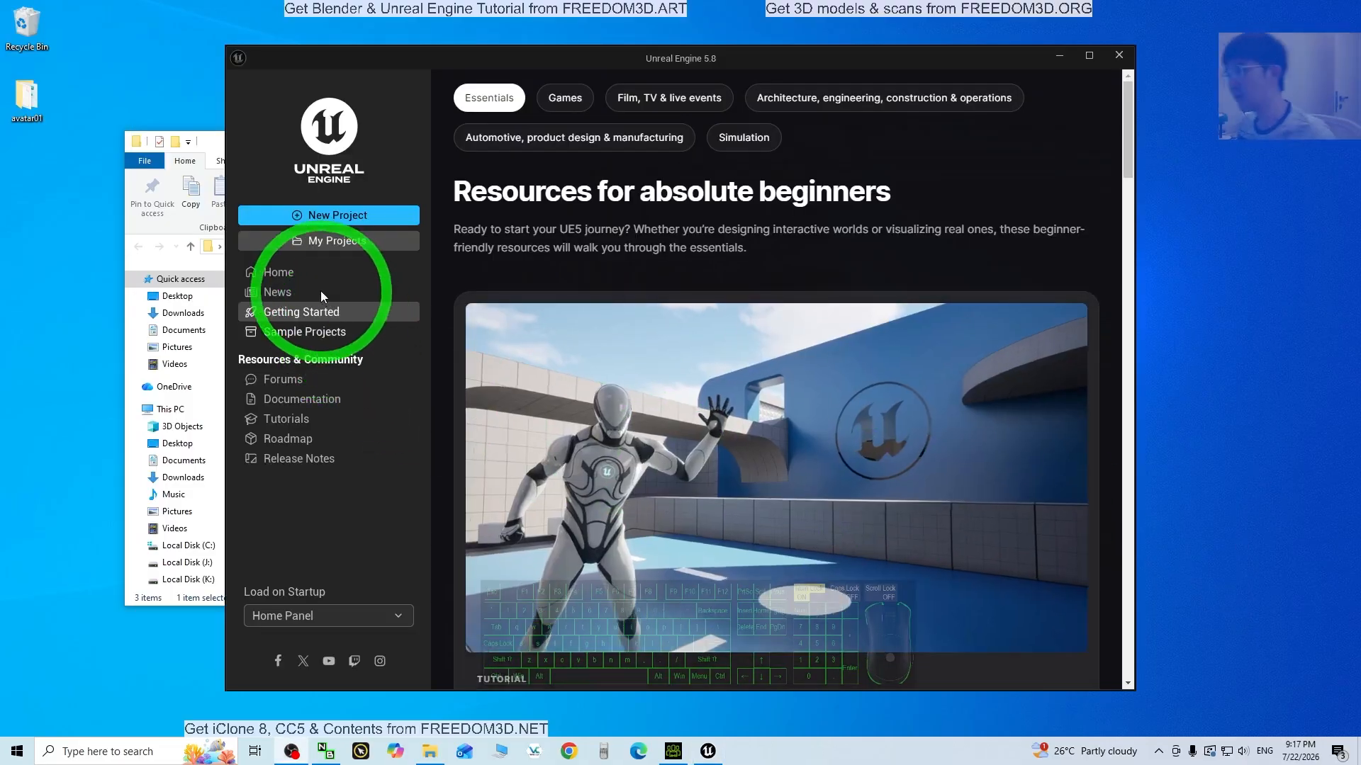
# Create a new Games project named MyProject from the Third Person template, with Blueprint, Desktop and Maximum quality
pyautogui.click(343, 214)
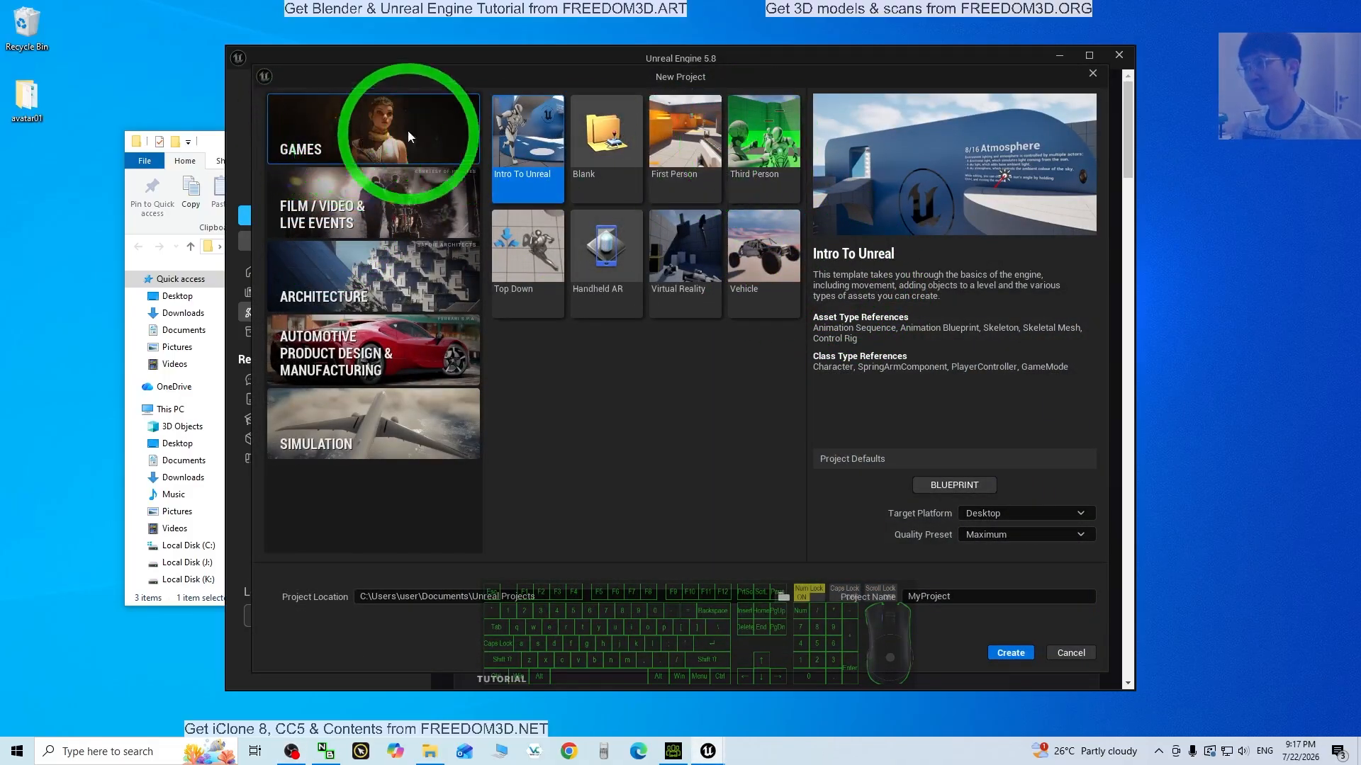
pyautogui.click(766, 153)
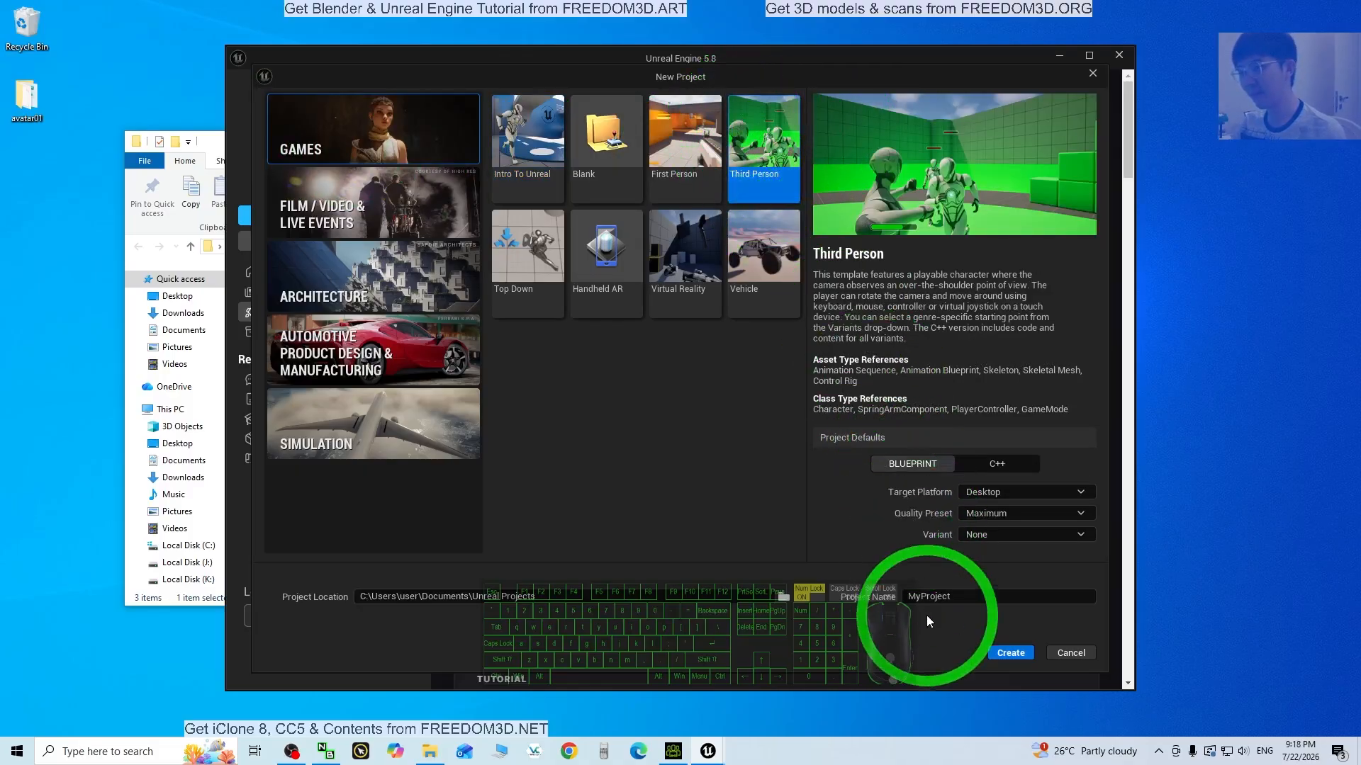
pyautogui.click(1009, 653)
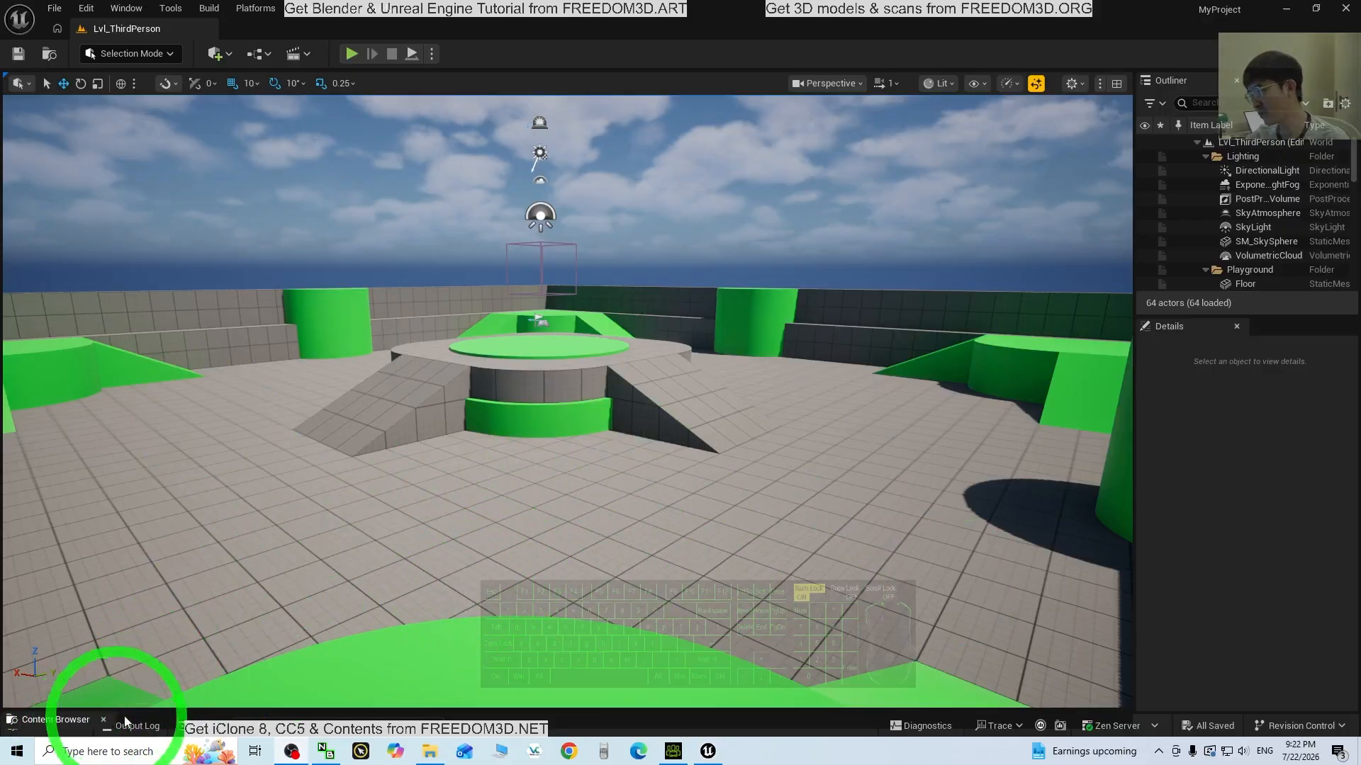
# Enlarge the Content Browser below the level viewport so the project's content folders have more room
pyautogui.moveTo(152, 710); pyautogui.dragTo(201, 577)
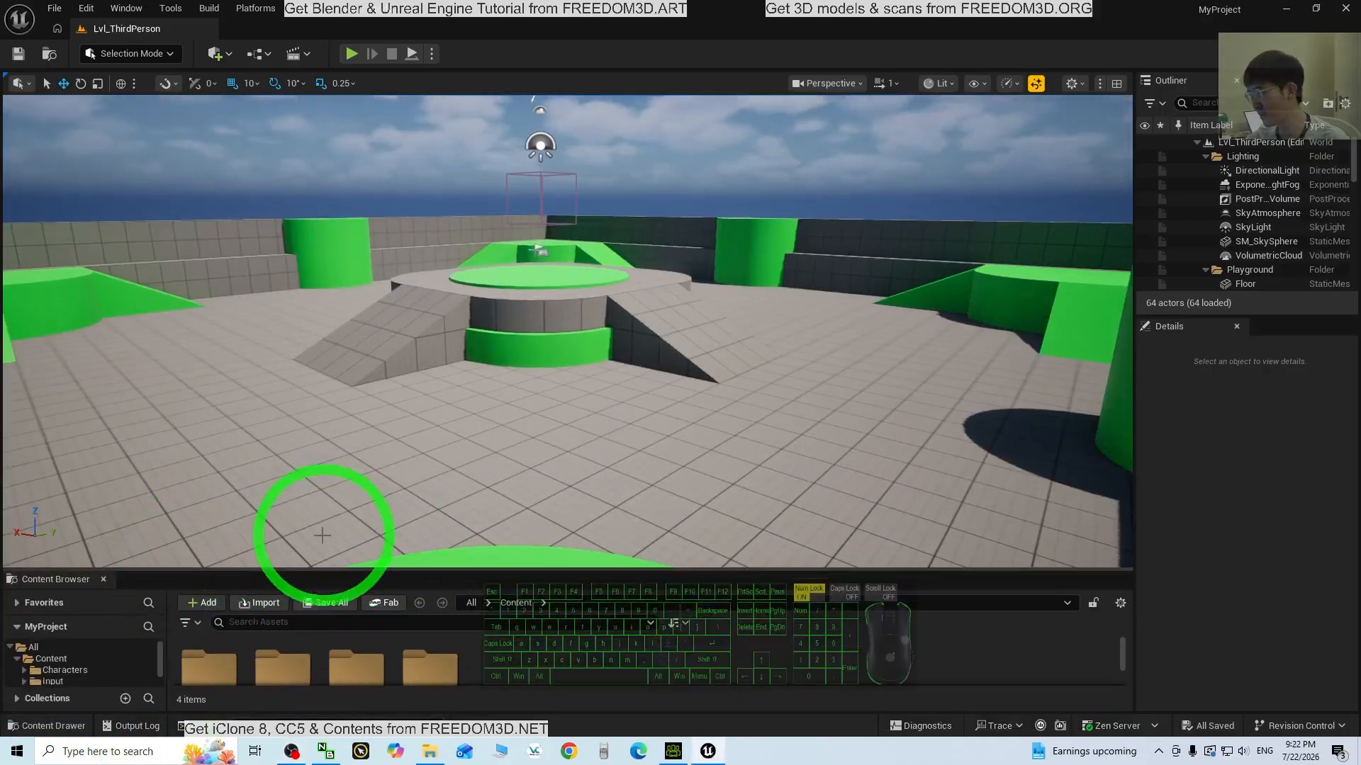
pyautogui.moveTo(301, 572); pyautogui.dragTo(320, 480)
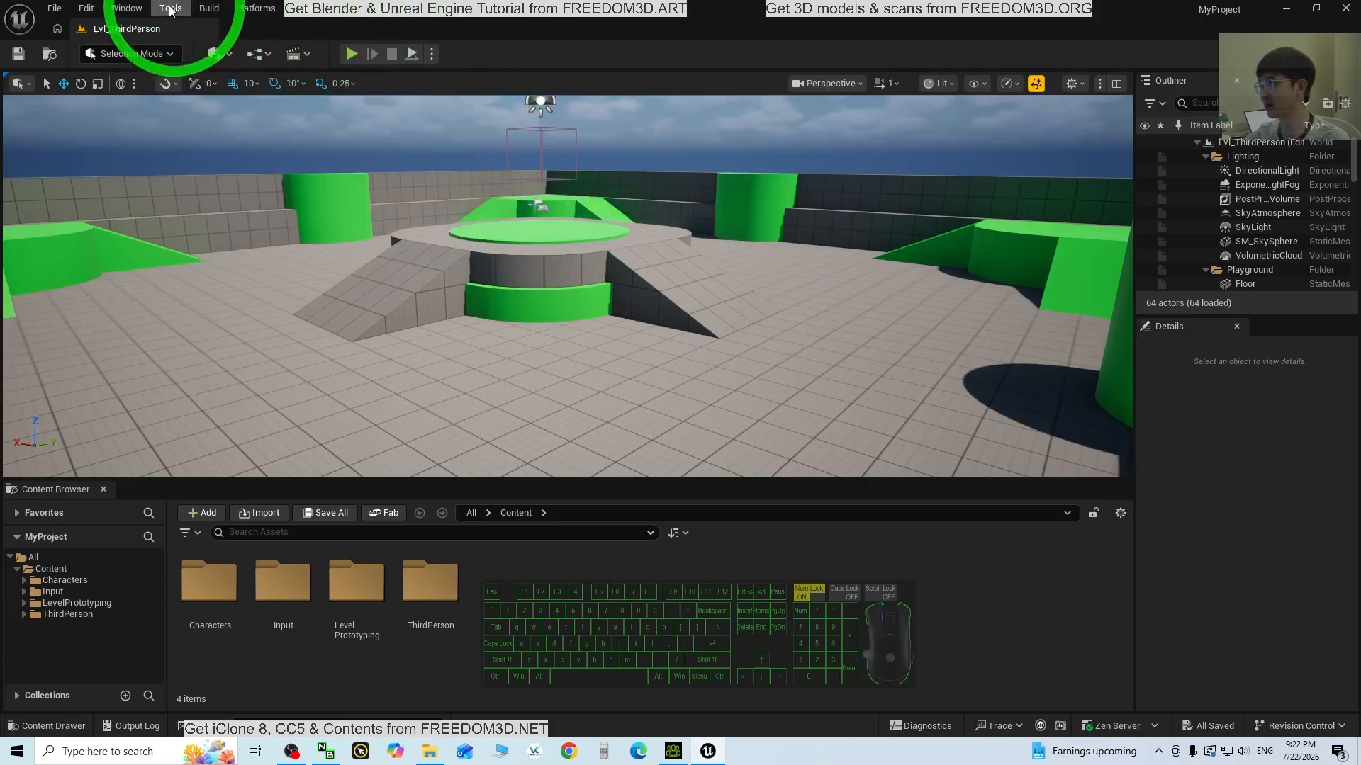
pyautogui.click(133, 8)
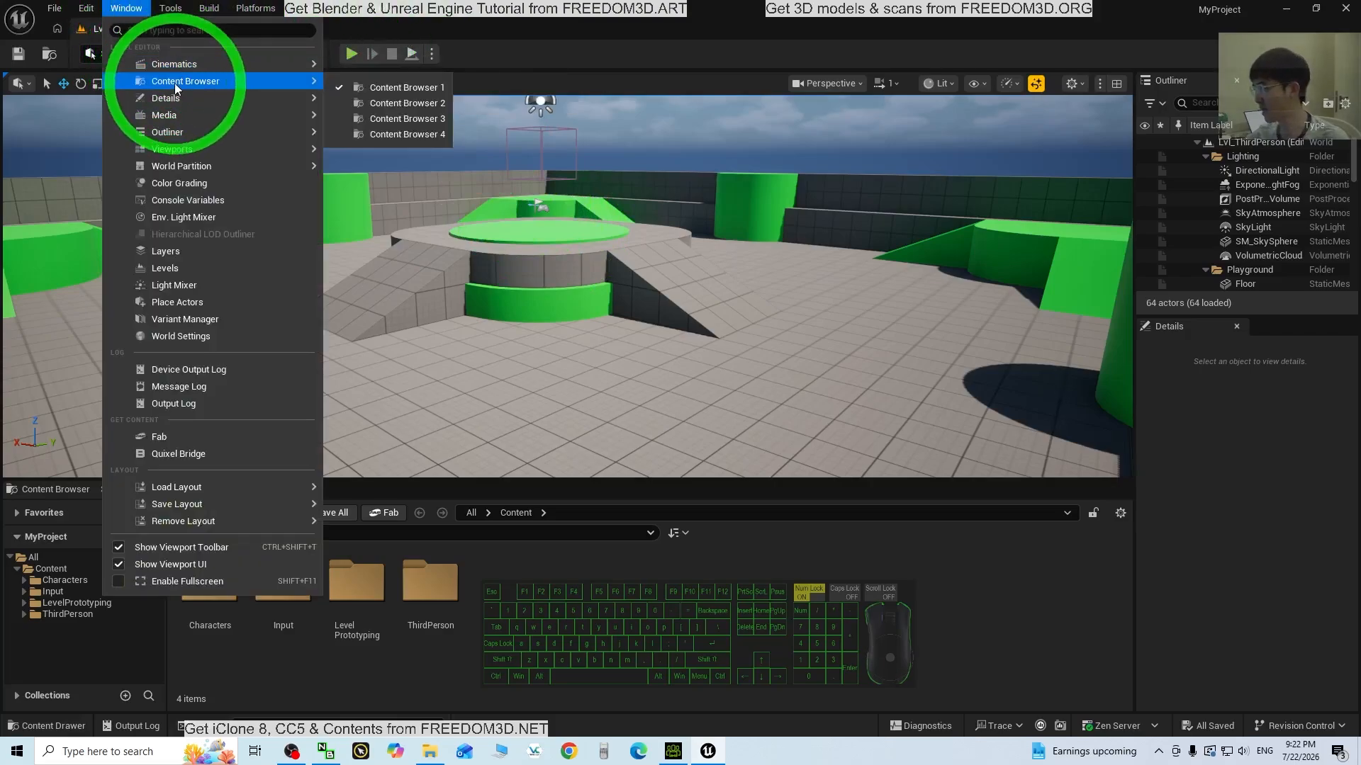
pyautogui.moveTo(195, 80)
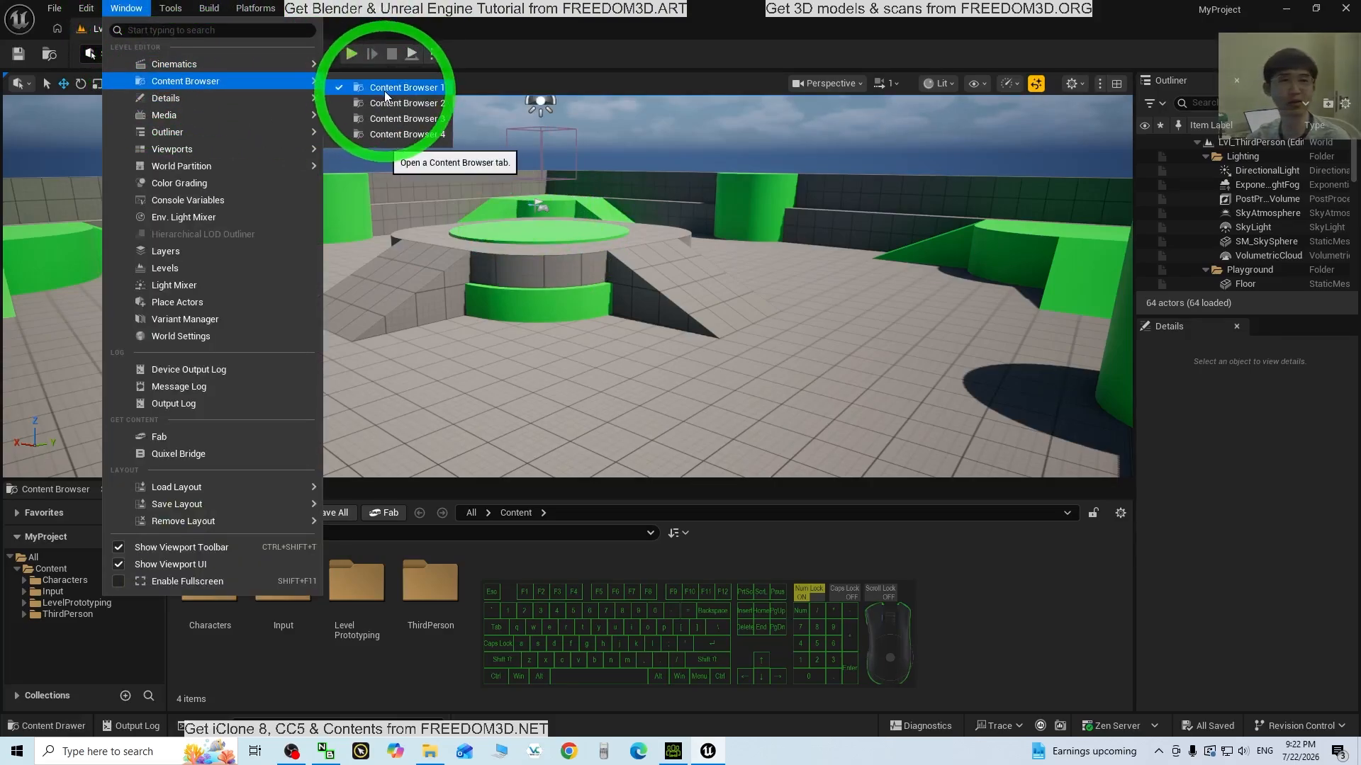
pyautogui.click(632, 647)
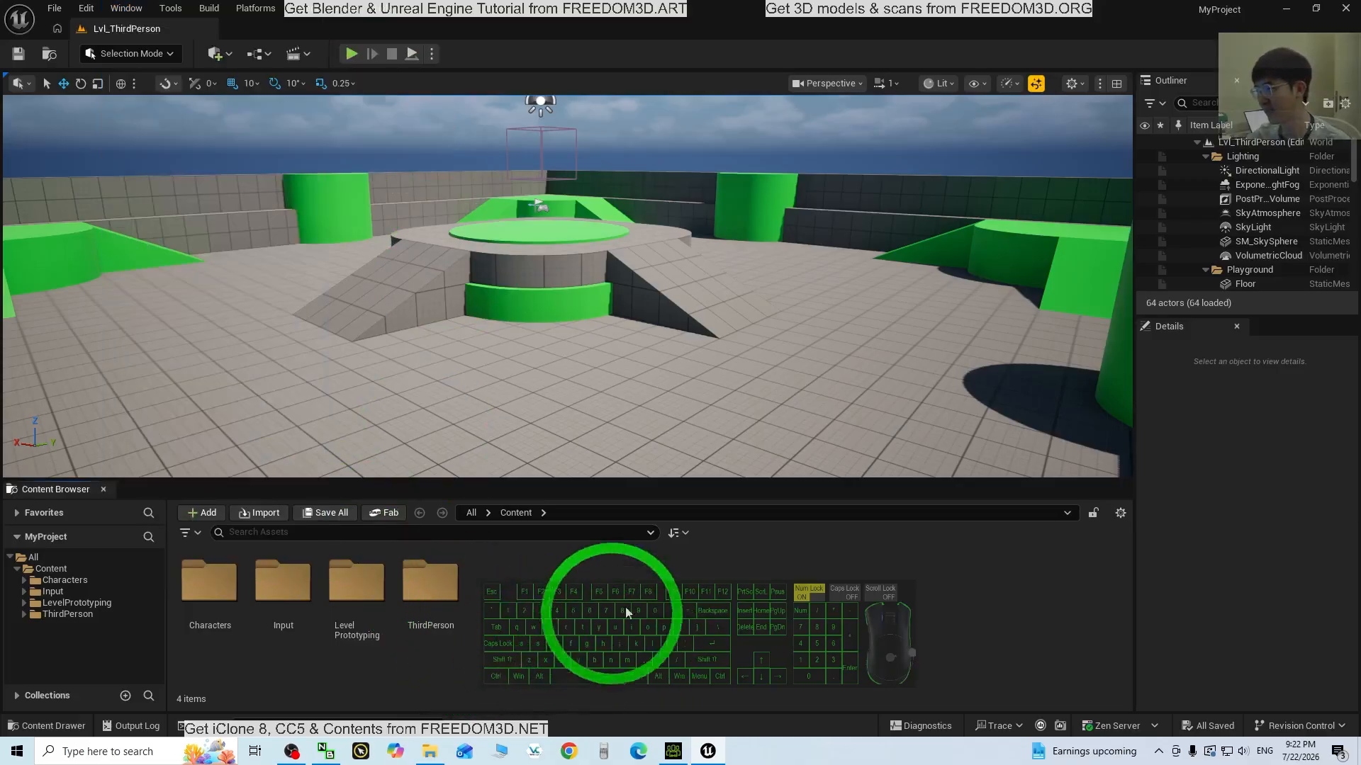
pyautogui.doubleClick(567, 7)
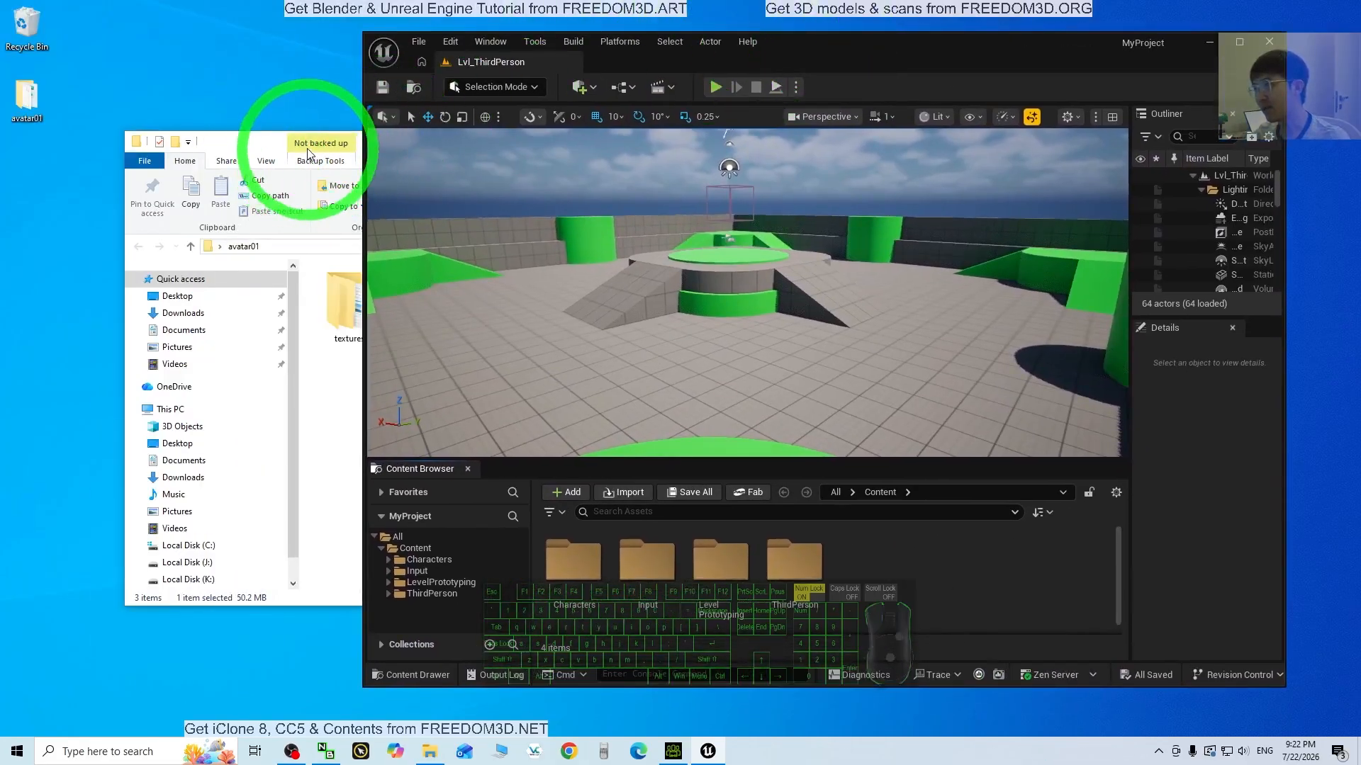
pyautogui.click(309, 150)
pyautogui.click(932, 596)
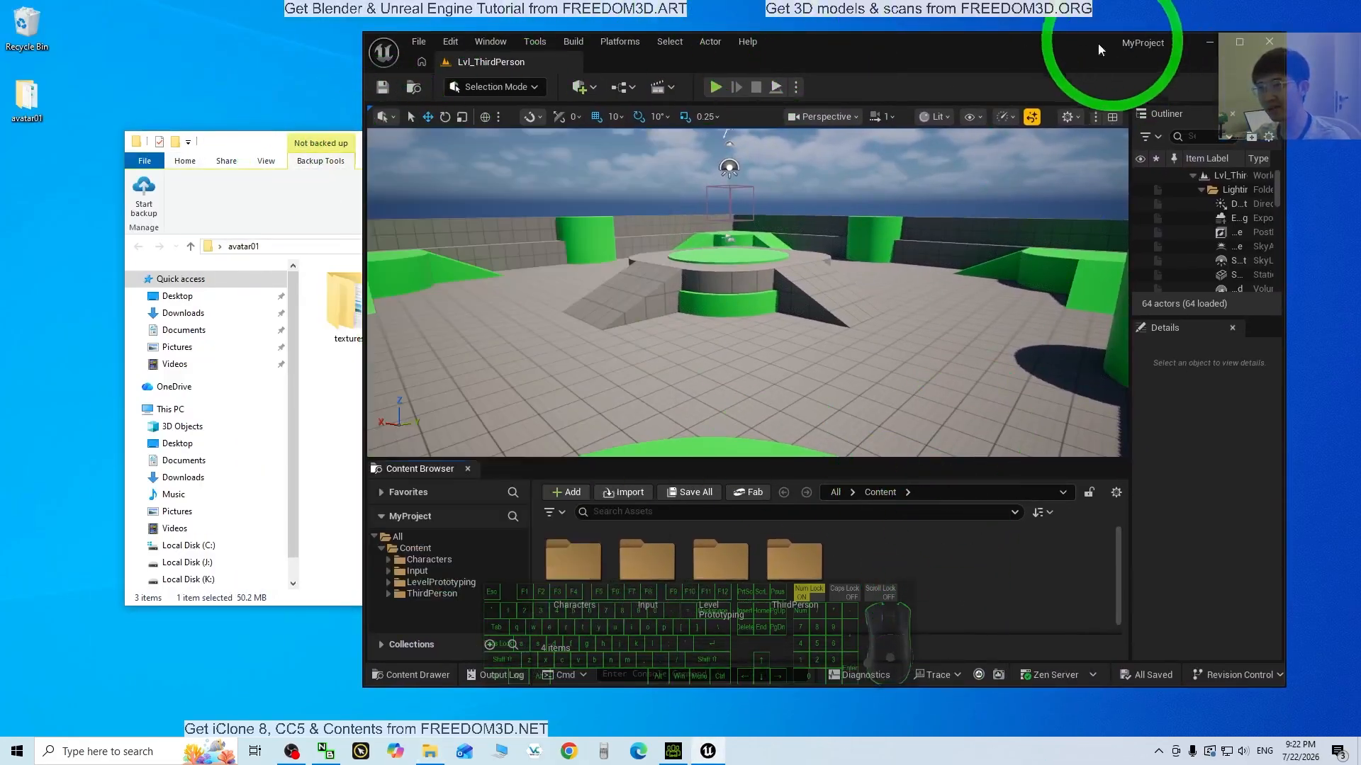
pyautogui.doubleClick(1099, 44)
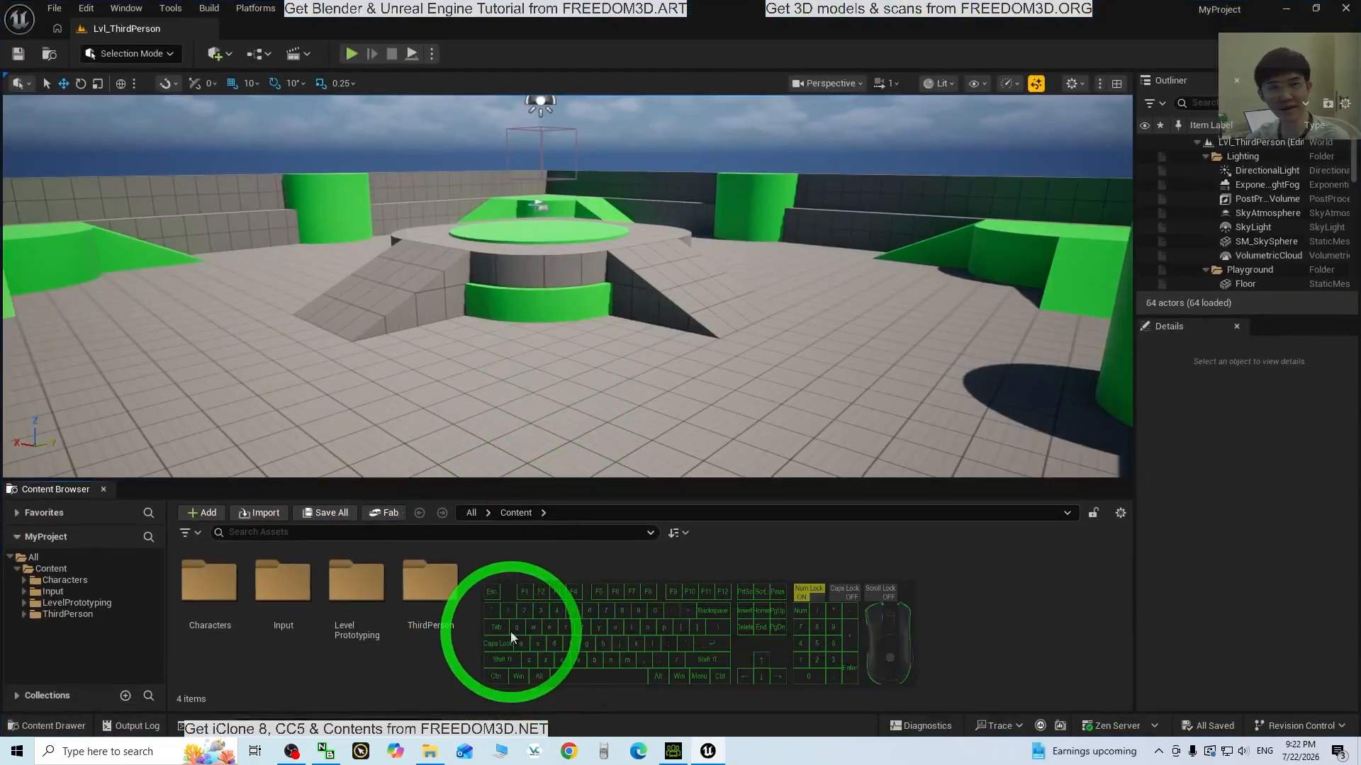
# Create a folder named avatar01 in the project's Content folder and open it
pyautogui.rightClick(510, 632)
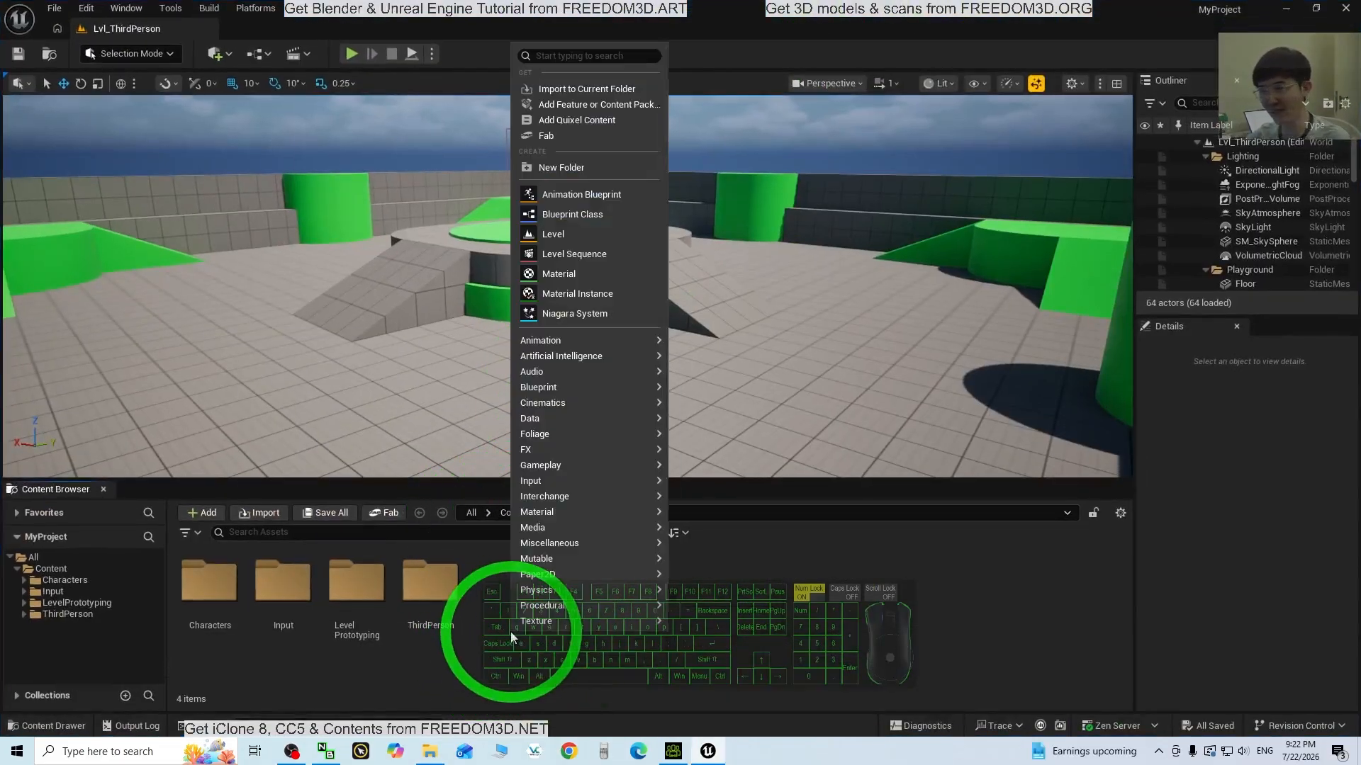
pyautogui.click(560, 174)
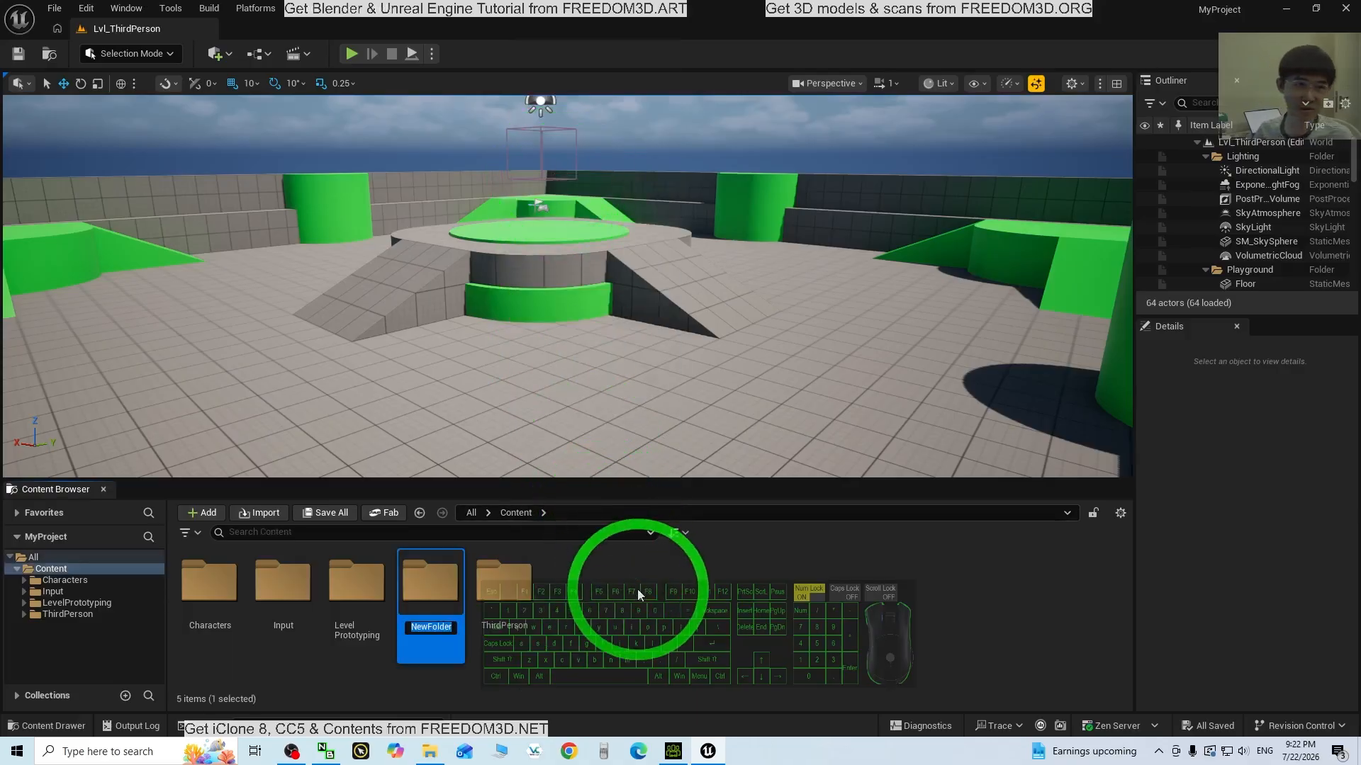
pyautogui.write('avatar01')
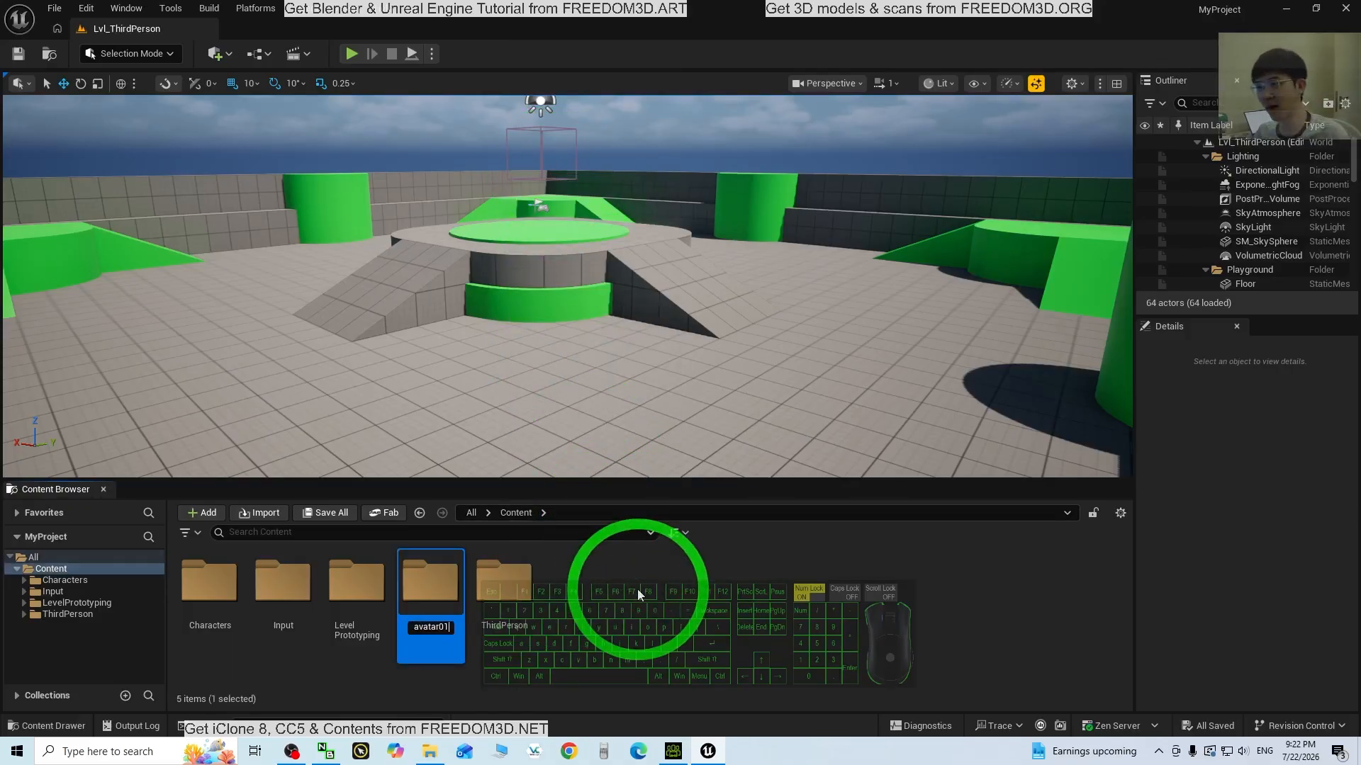
pyautogui.press('Return')
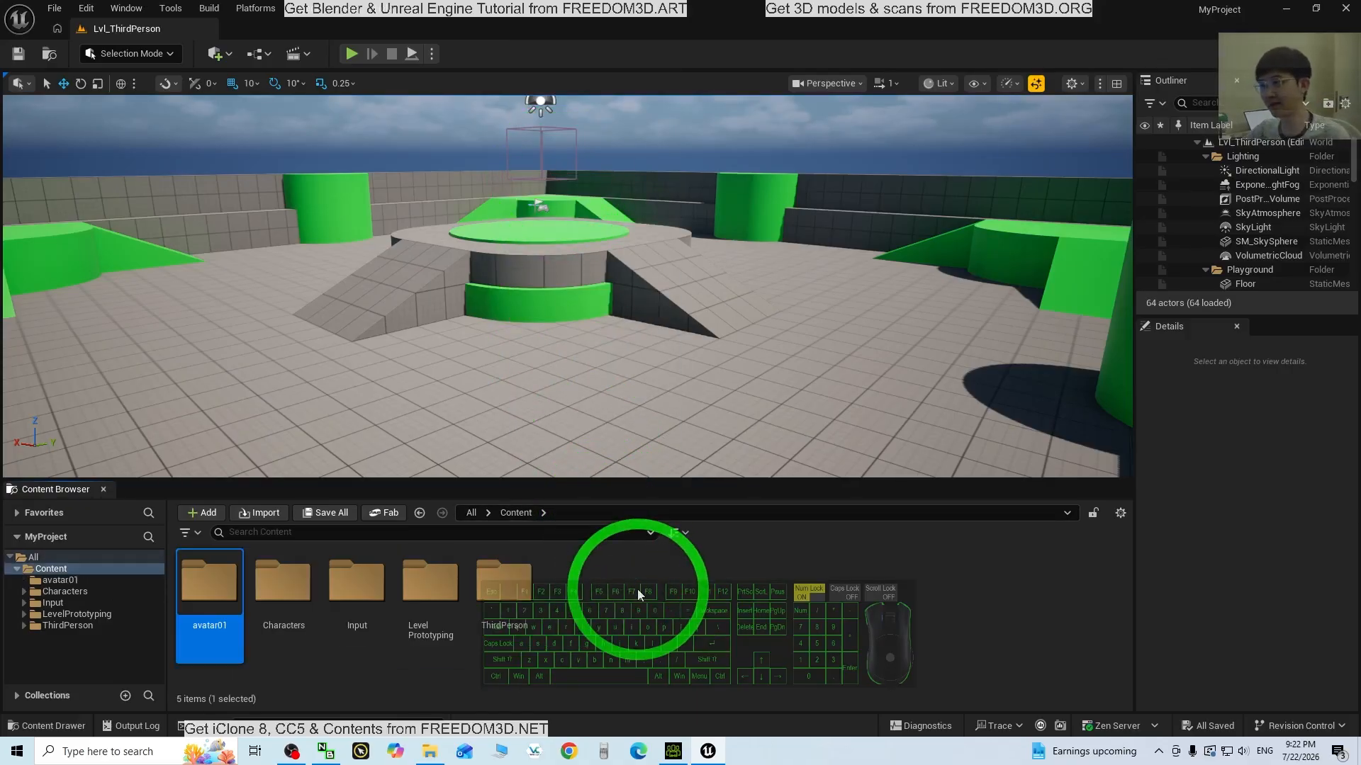
pyautogui.doubleClick(219, 600)
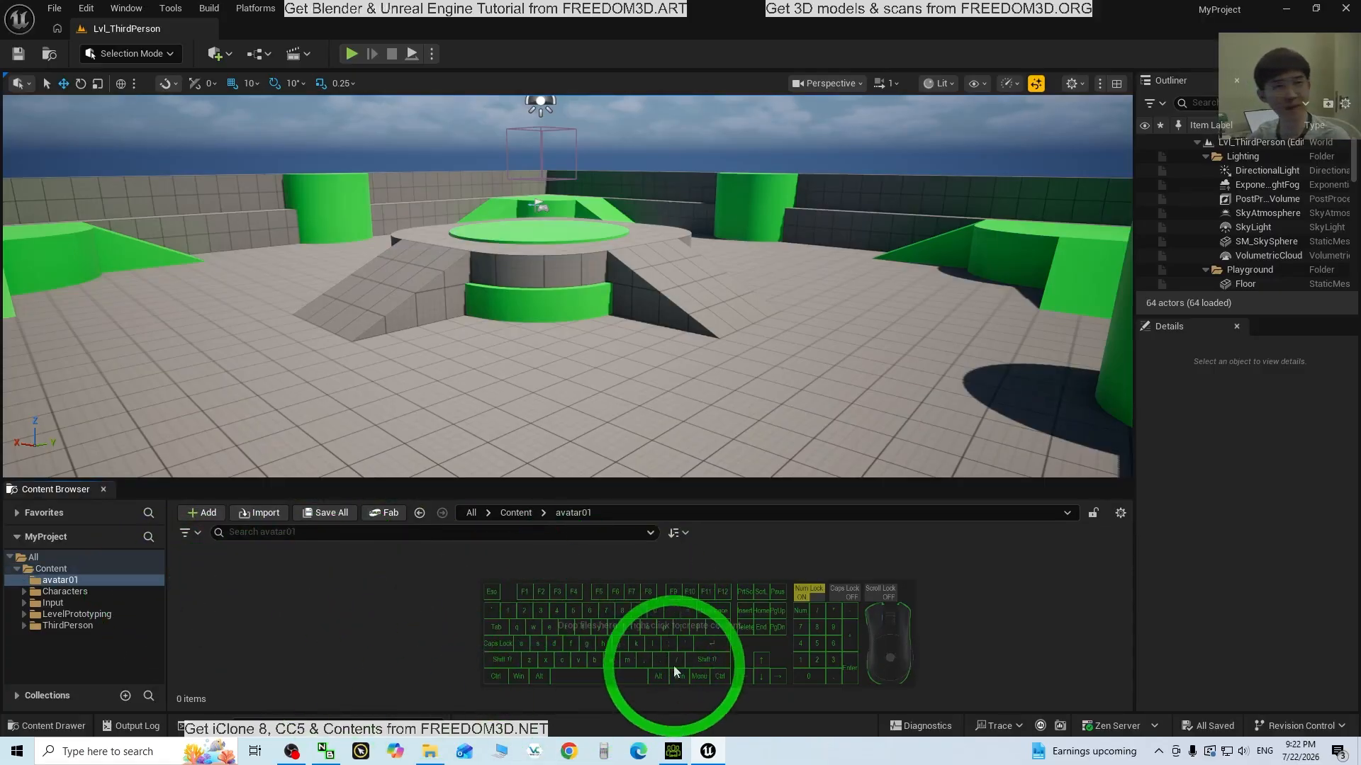
# Bring avatar01.Fbx from the desktop's avatar01 folder into the project's avatar01 content folder and minimize the file window
pyautogui.moveTo(539, 11); pyautogui.dragTo(772, 45)
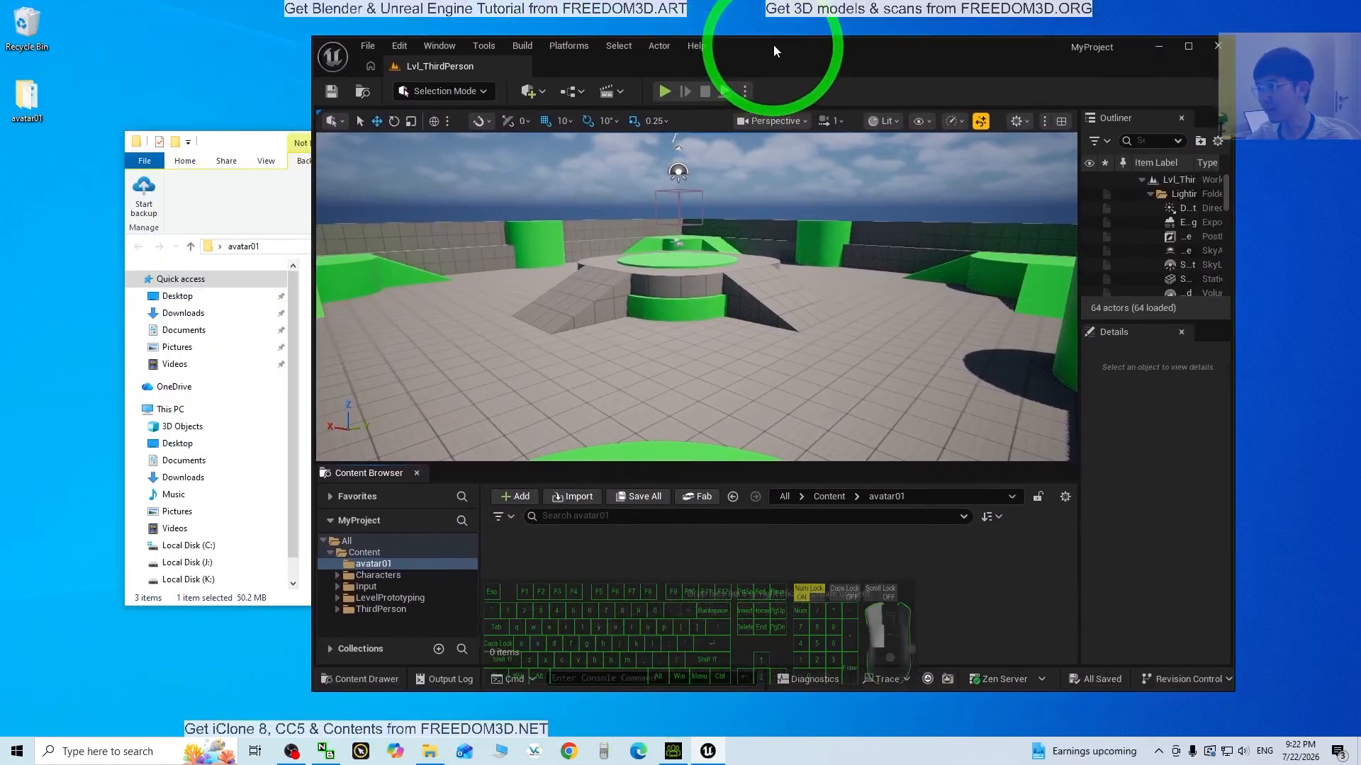
pyautogui.moveTo(304, 140); pyautogui.dragTo(220, 172)
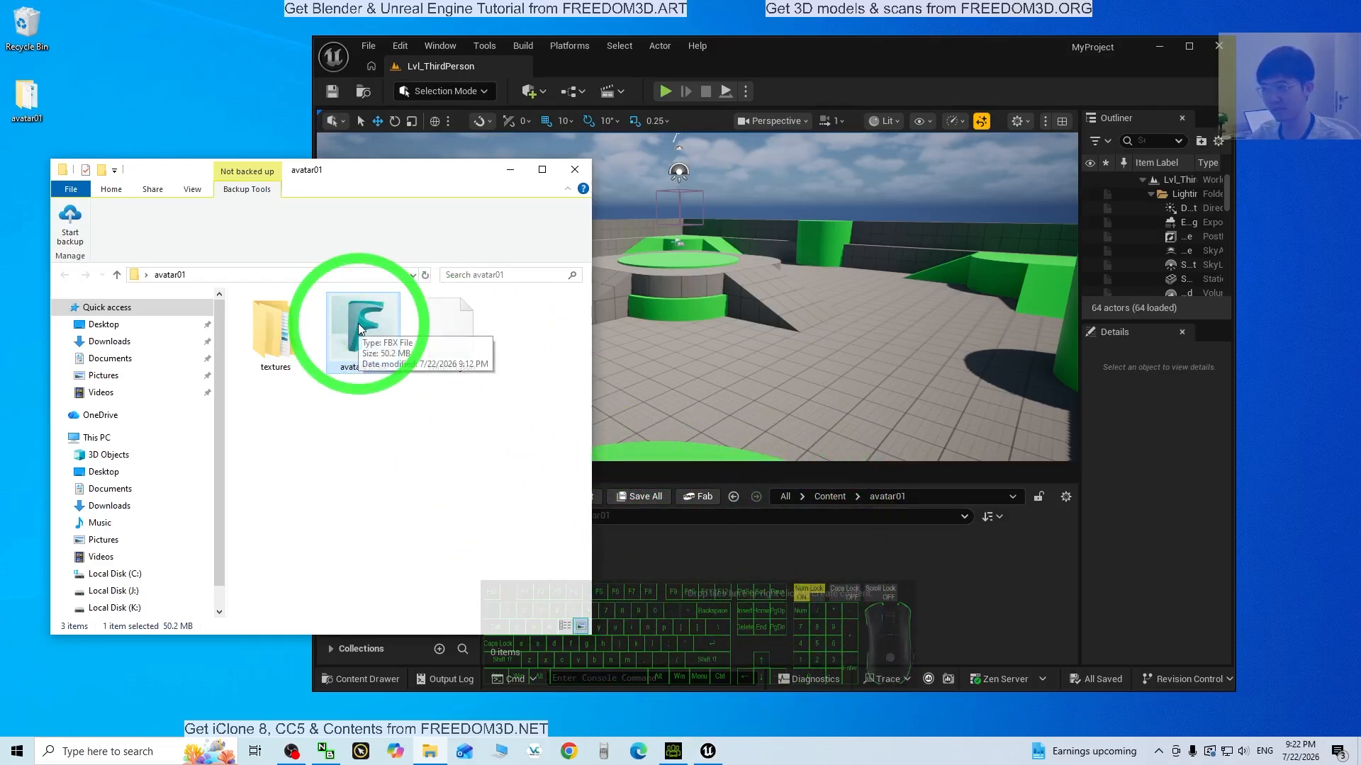
pyautogui.moveTo(358, 332); pyautogui.dragTo(683, 582)
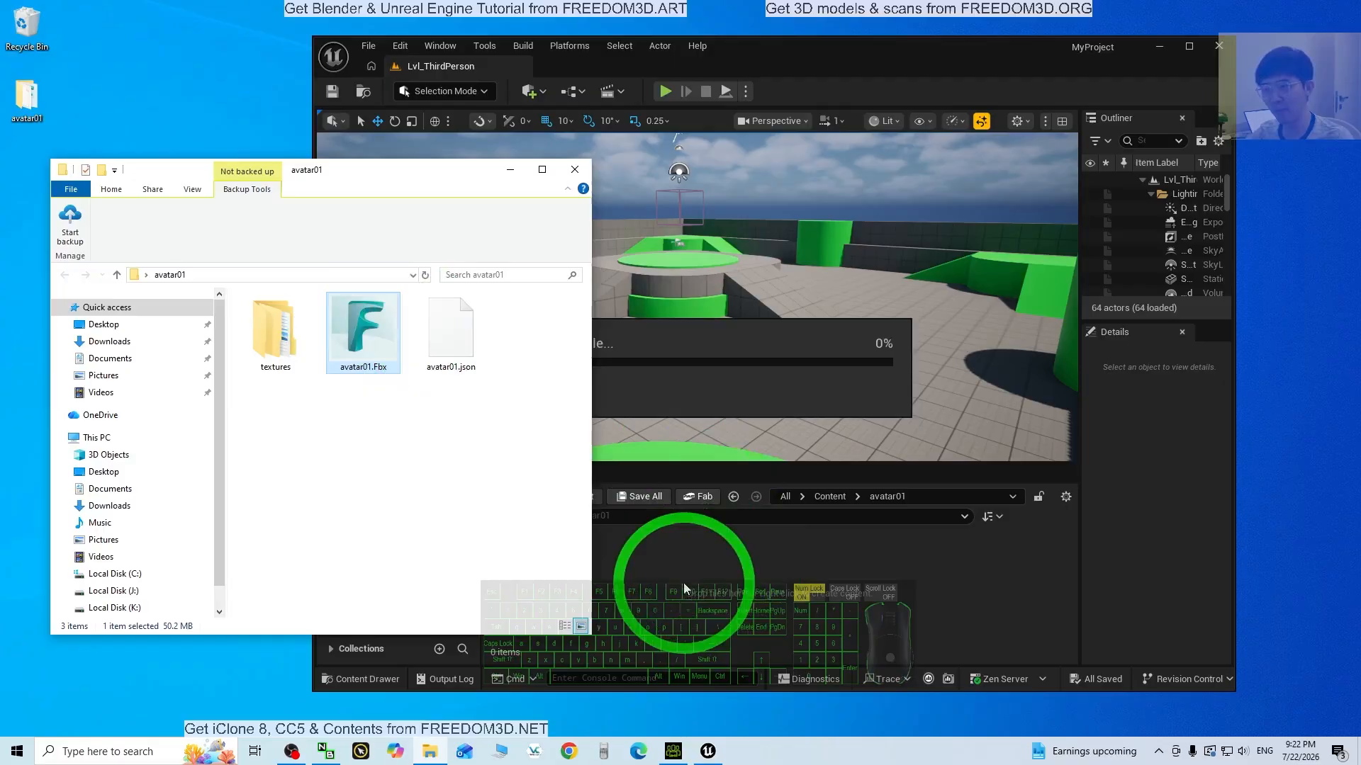
pyautogui.click(510, 169)
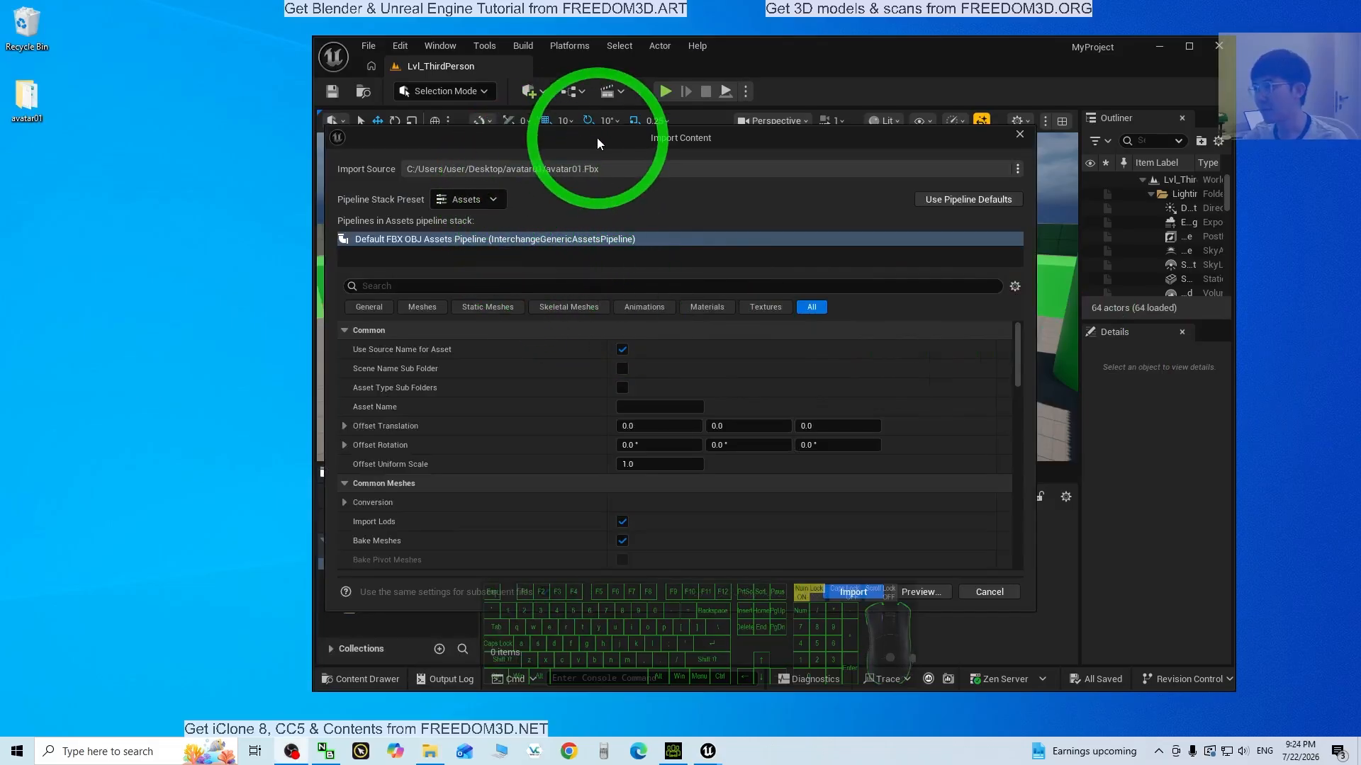
# Import the FBX with the default FBX OBJ Assets Pipeline settings and maximize the editor window
pyautogui.moveTo(519, 125); pyautogui.dragTo(591, 162)
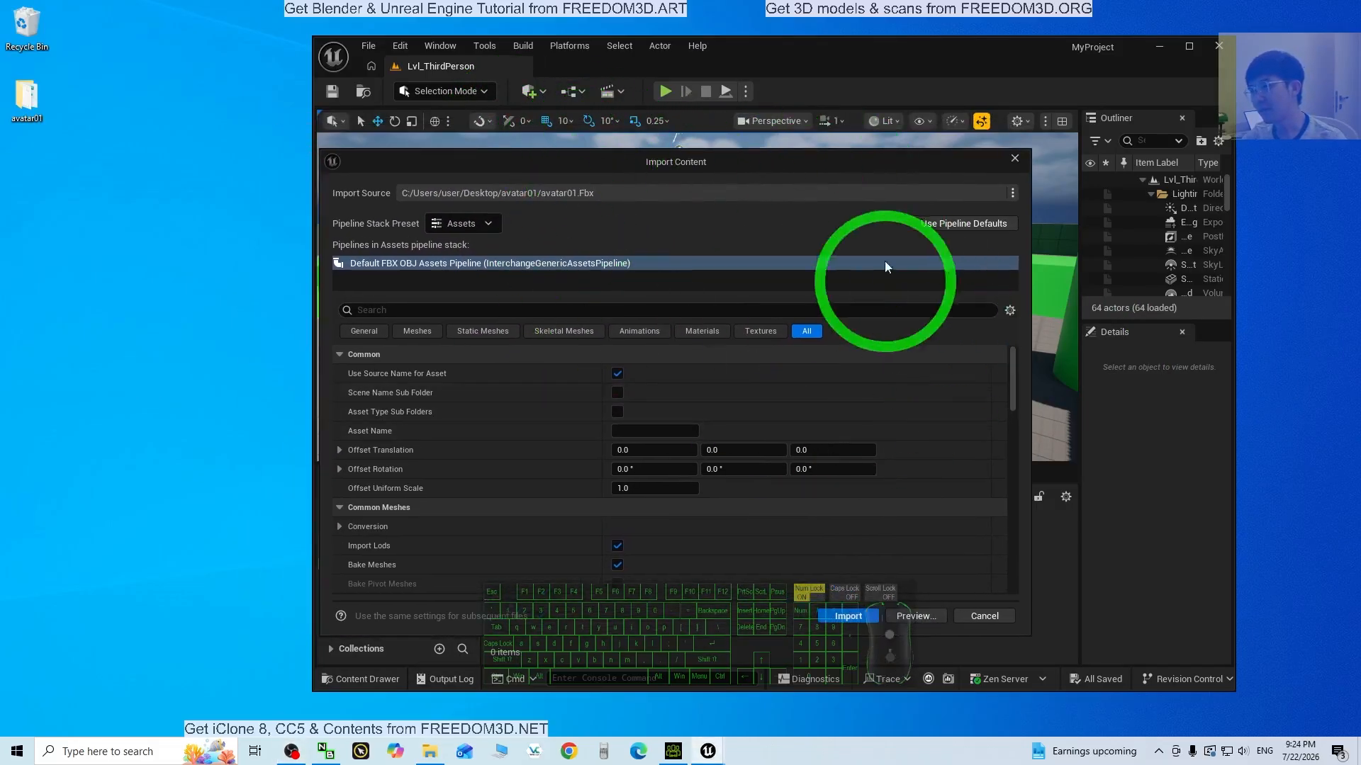
pyautogui.click(848, 618)
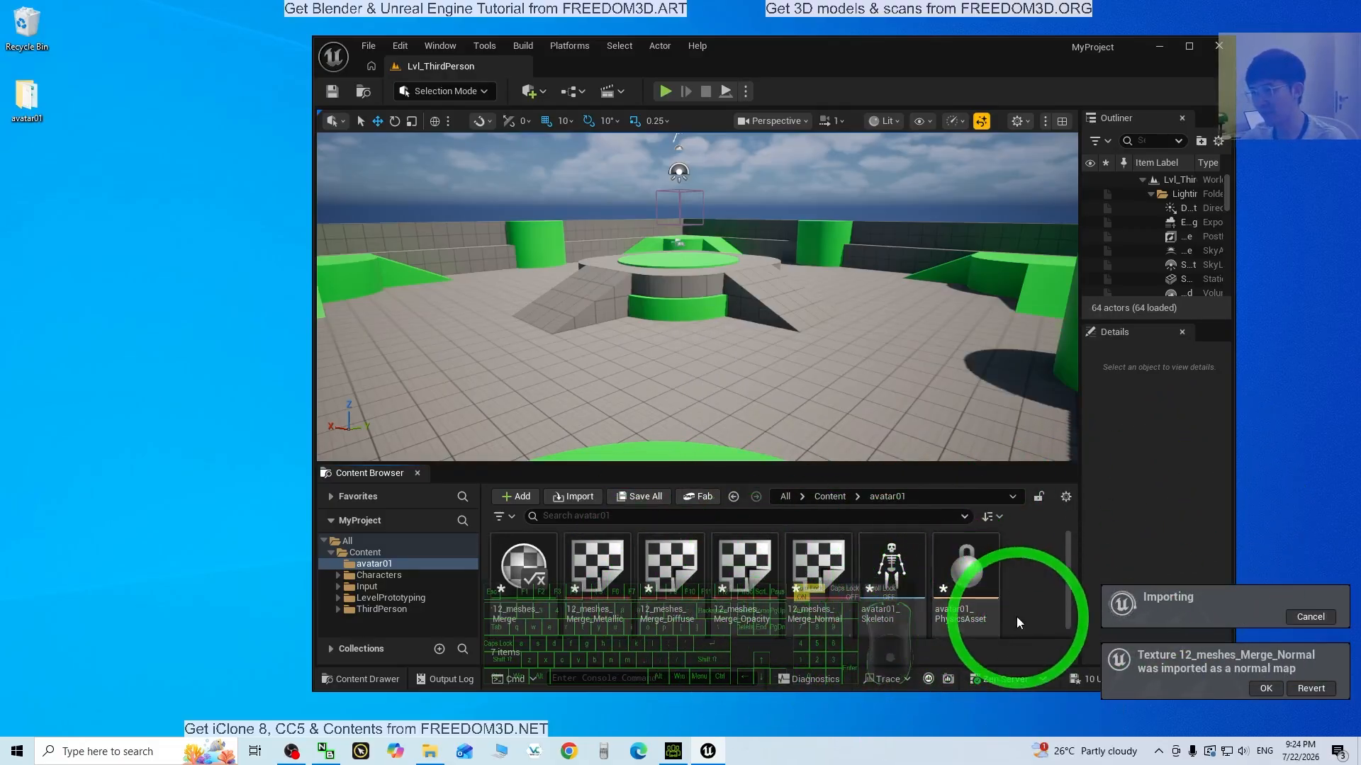
pyautogui.click(1190, 46)
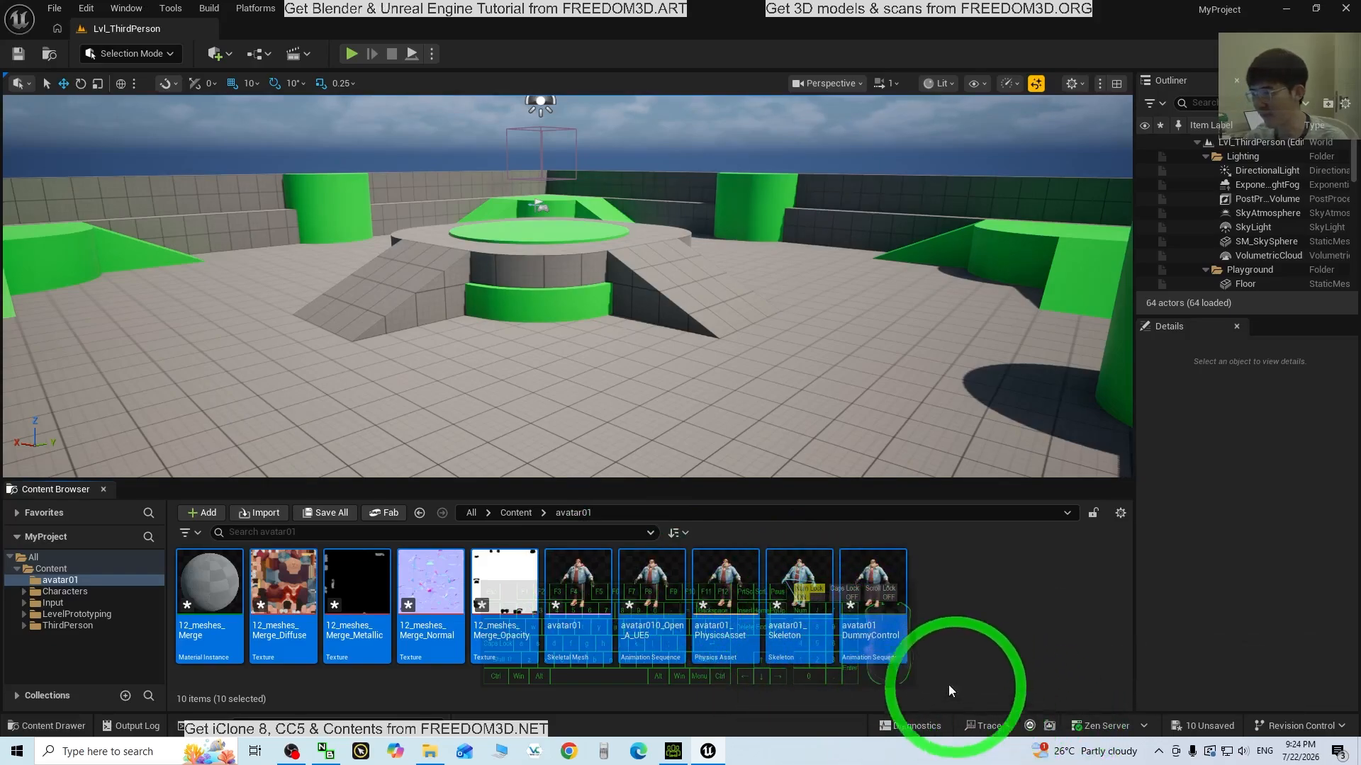
# Open the imported avatar01 skeletal mesh and set its bone drawing to All Hierarchy
pyautogui.doubleClick(581, 594)
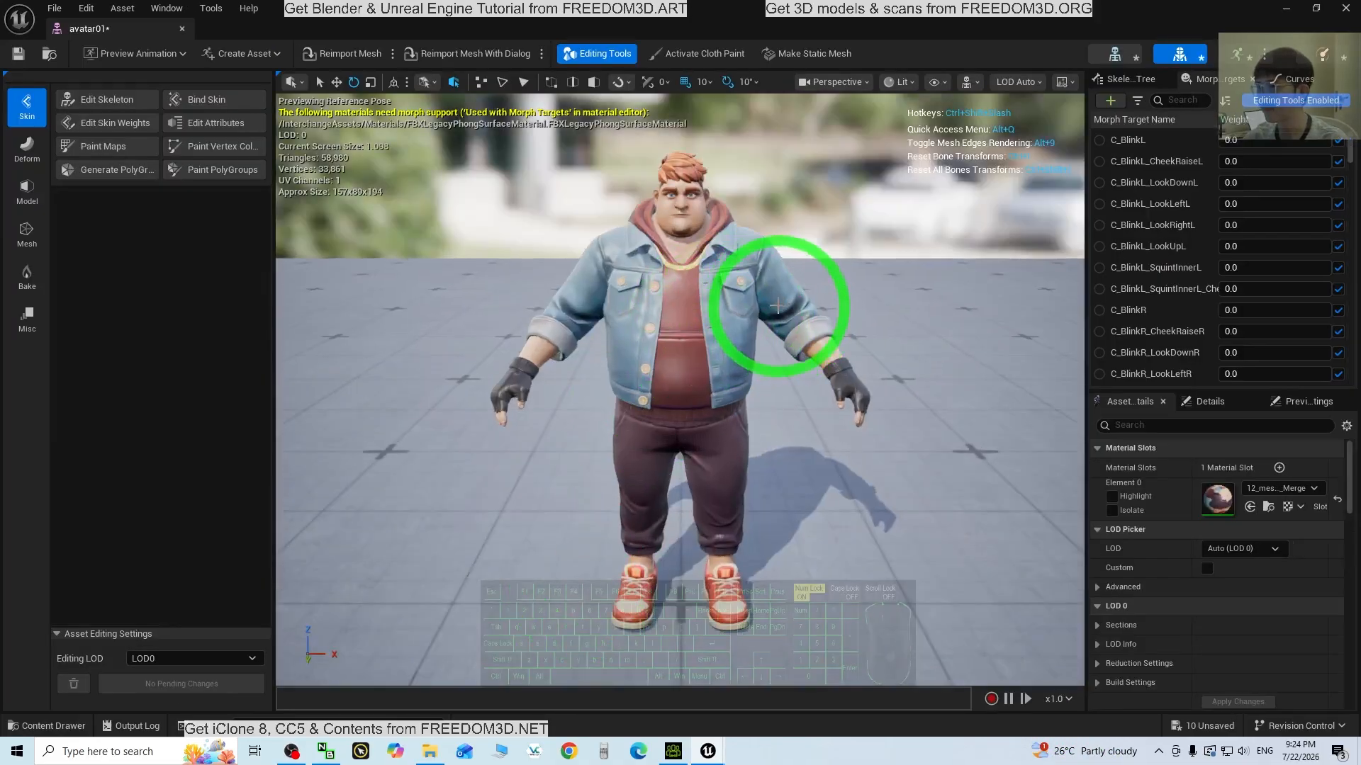
pyautogui.scroll(3, 776, 303)
pyautogui.keyDown('alt'); pyautogui.moveTo(891, 459); pyautogui.dragTo(855, 154); pyautogui.keyUp('alt')
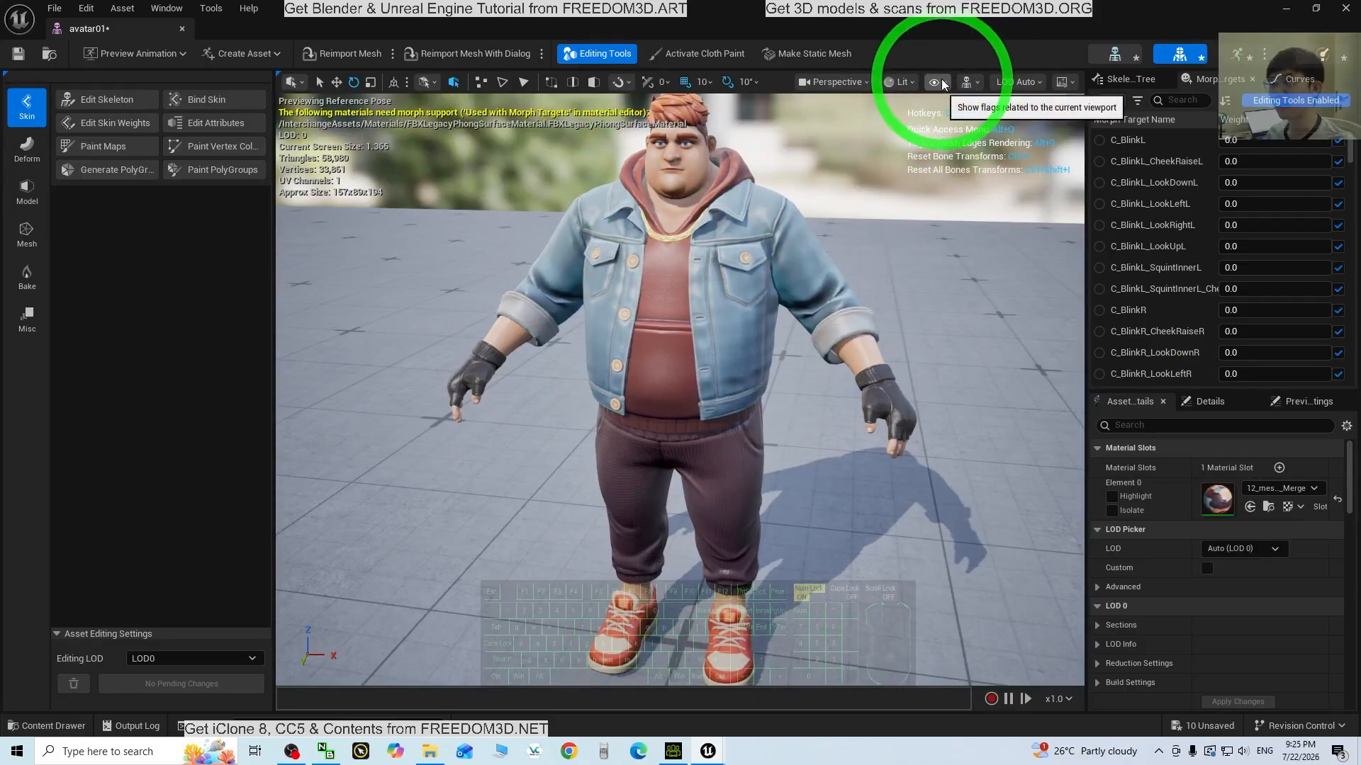
pyautogui.click(935, 83)
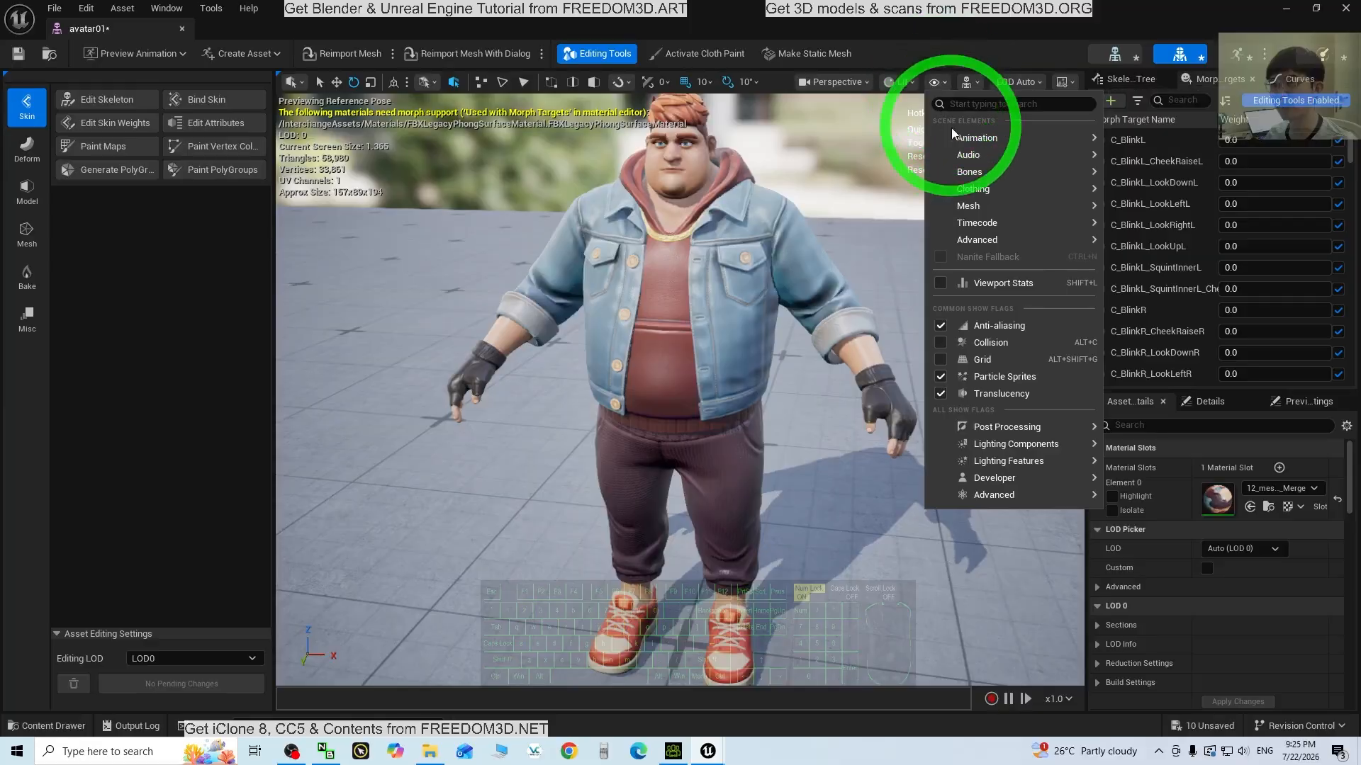
pyautogui.moveTo(977, 180)
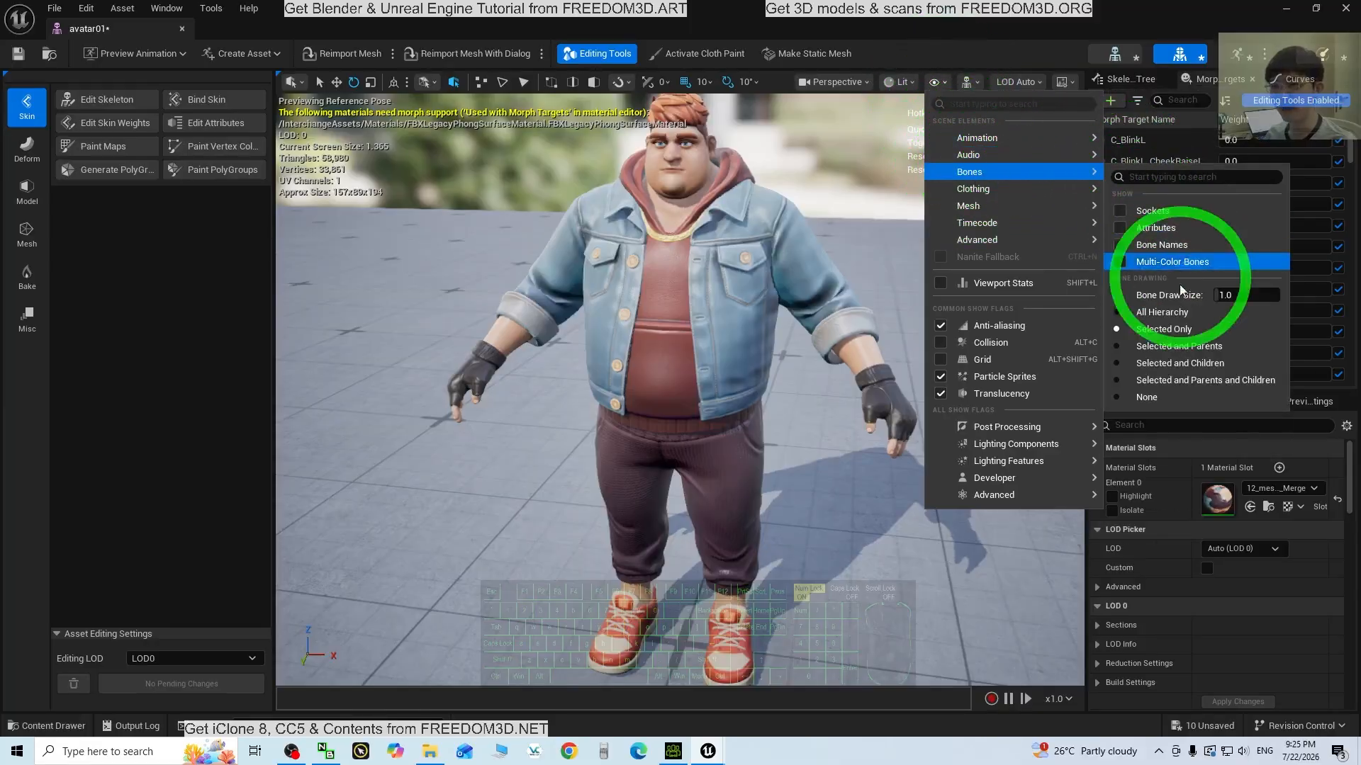
pyautogui.click(841, 489)
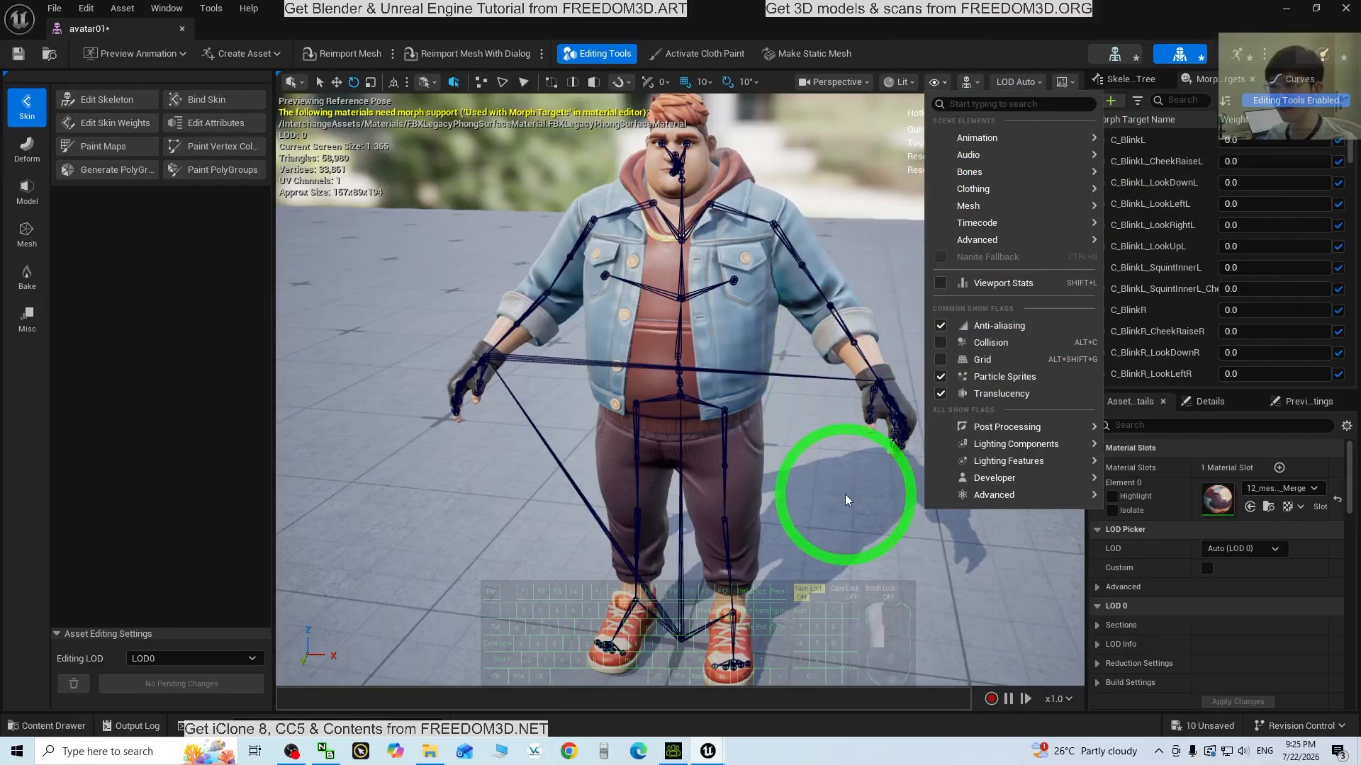
# Examine the character's bone hierarchy from the front and side, including the arms, hands, legs and feet
pyautogui.moveTo(884, 492); pyautogui.dragTo(653, 482)
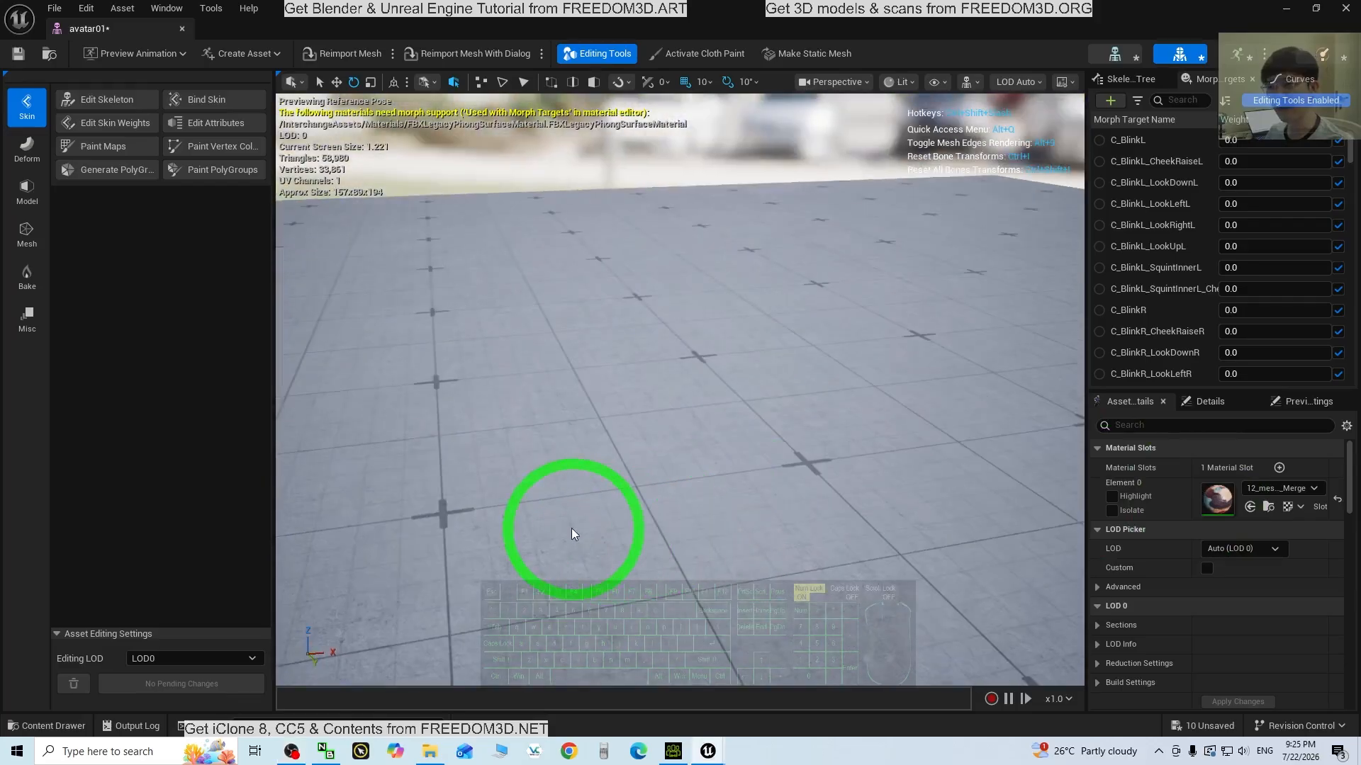
pyautogui.moveTo(721, 498)
pyautogui.mouseDown()
pyautogui.moveTo(516, 470)
pyautogui.moveTo(730, 486)
pyautogui.mouseUp()
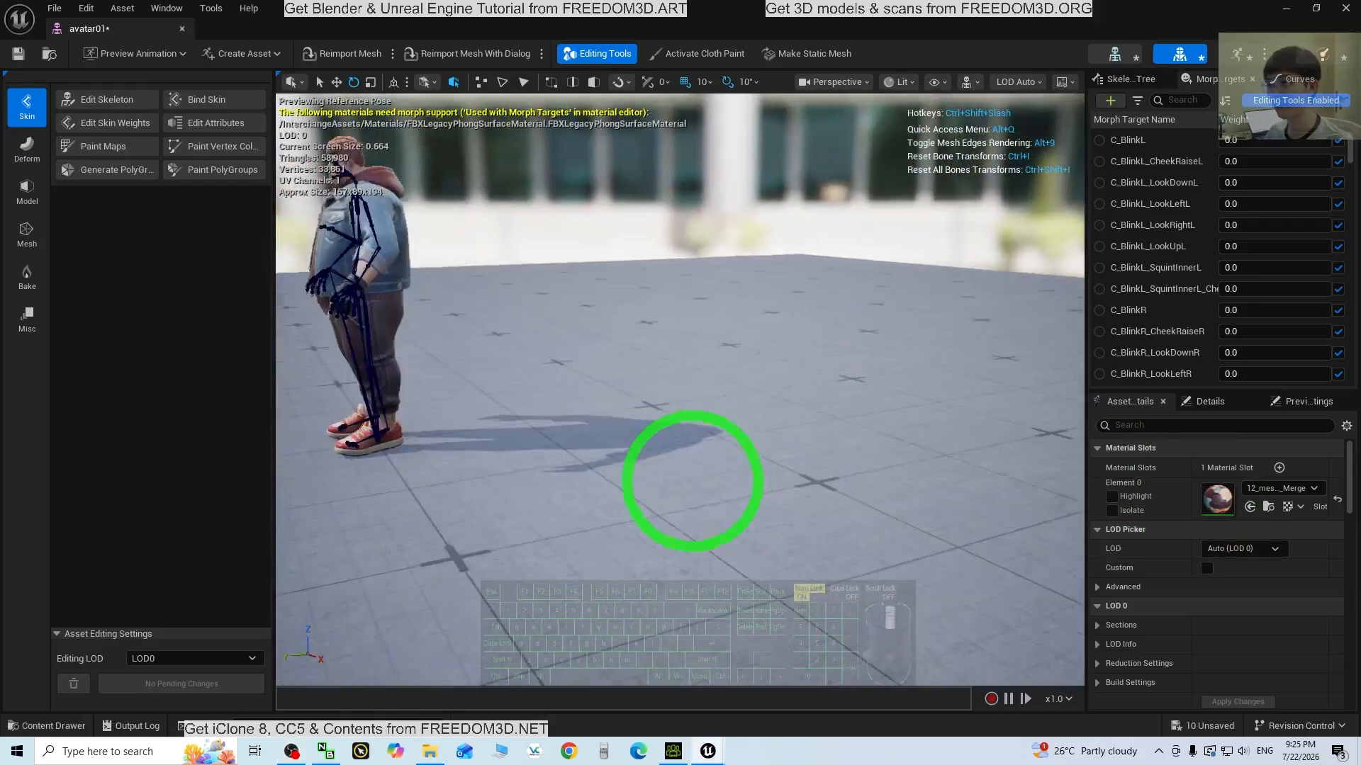
pyautogui.scroll(5, 677, 452)
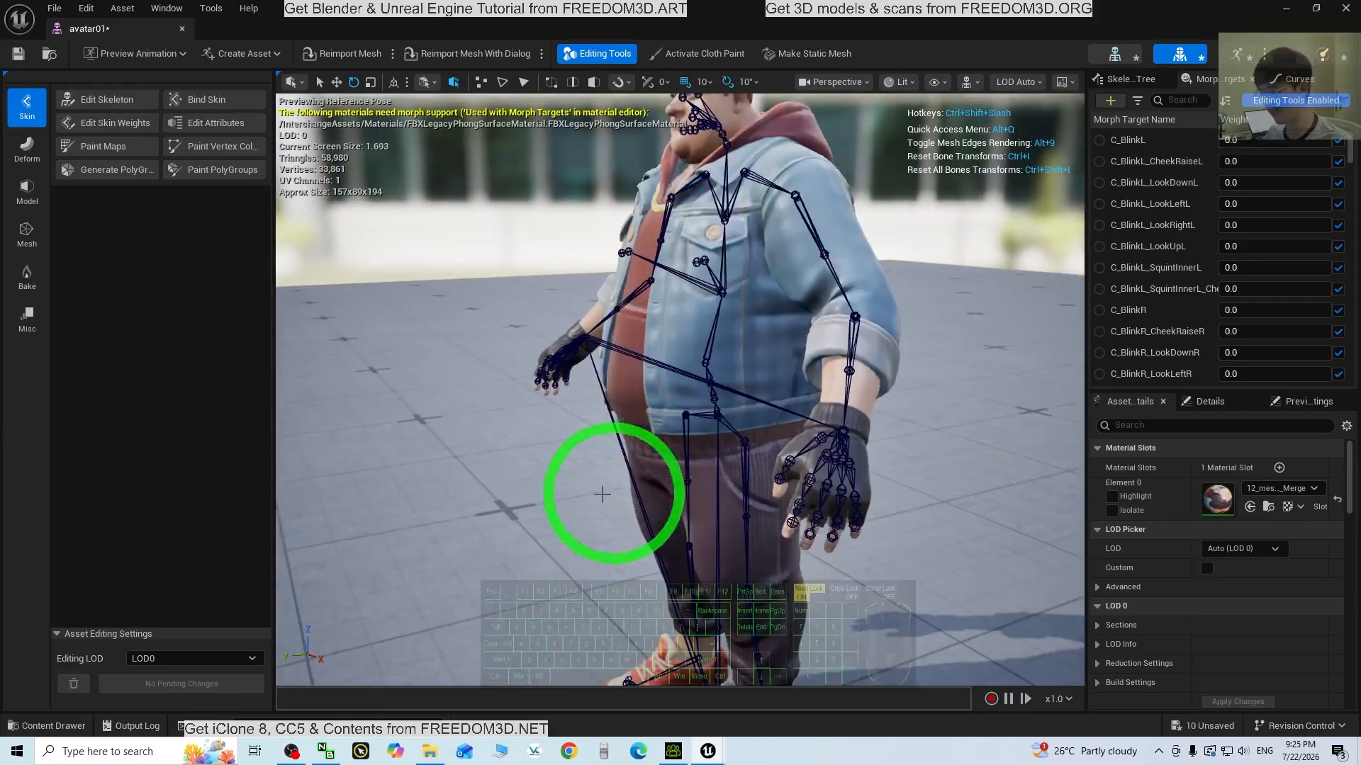
pyautogui.moveTo(523, 506); pyautogui.dragTo(557, 516, button='right')
pyautogui.scroll(-4, 560, 464)
pyautogui.moveTo(645, 536); pyautogui.dragTo(631, 486, button='right')
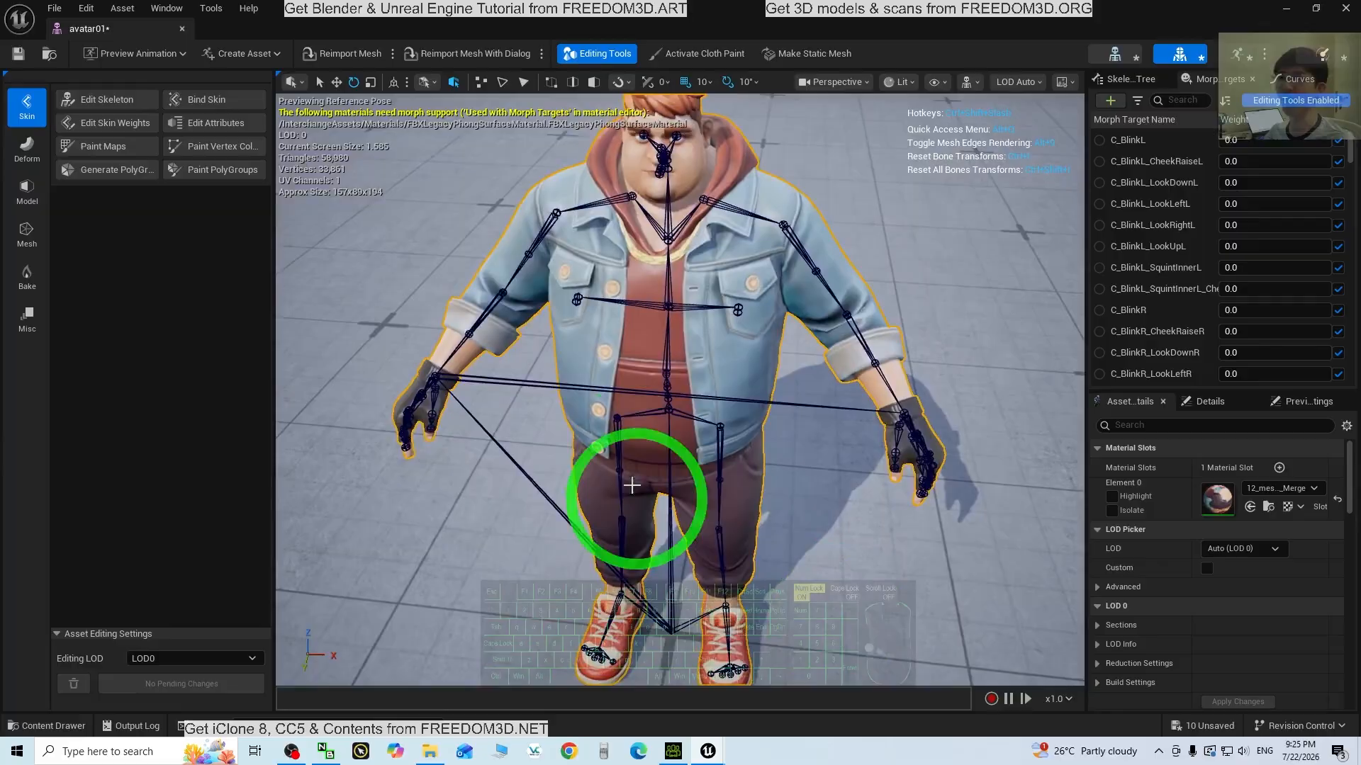
pyautogui.moveTo(710, 397); pyautogui.dragTo(811, 419, button='right')
pyautogui.moveTo(775, 524); pyautogui.dragTo(707, 541, button='right')
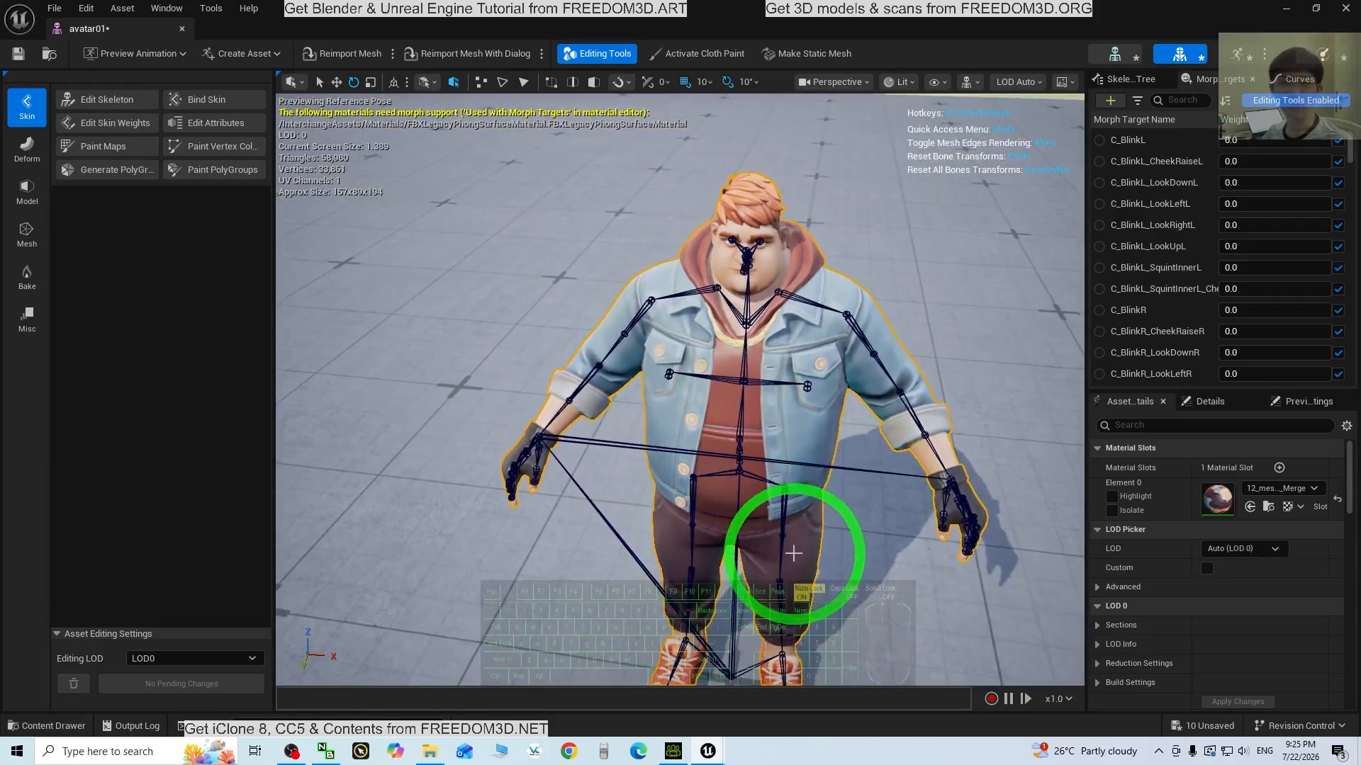
pyautogui.moveTo(792, 553); pyautogui.dragTo(818, 464, button='right')
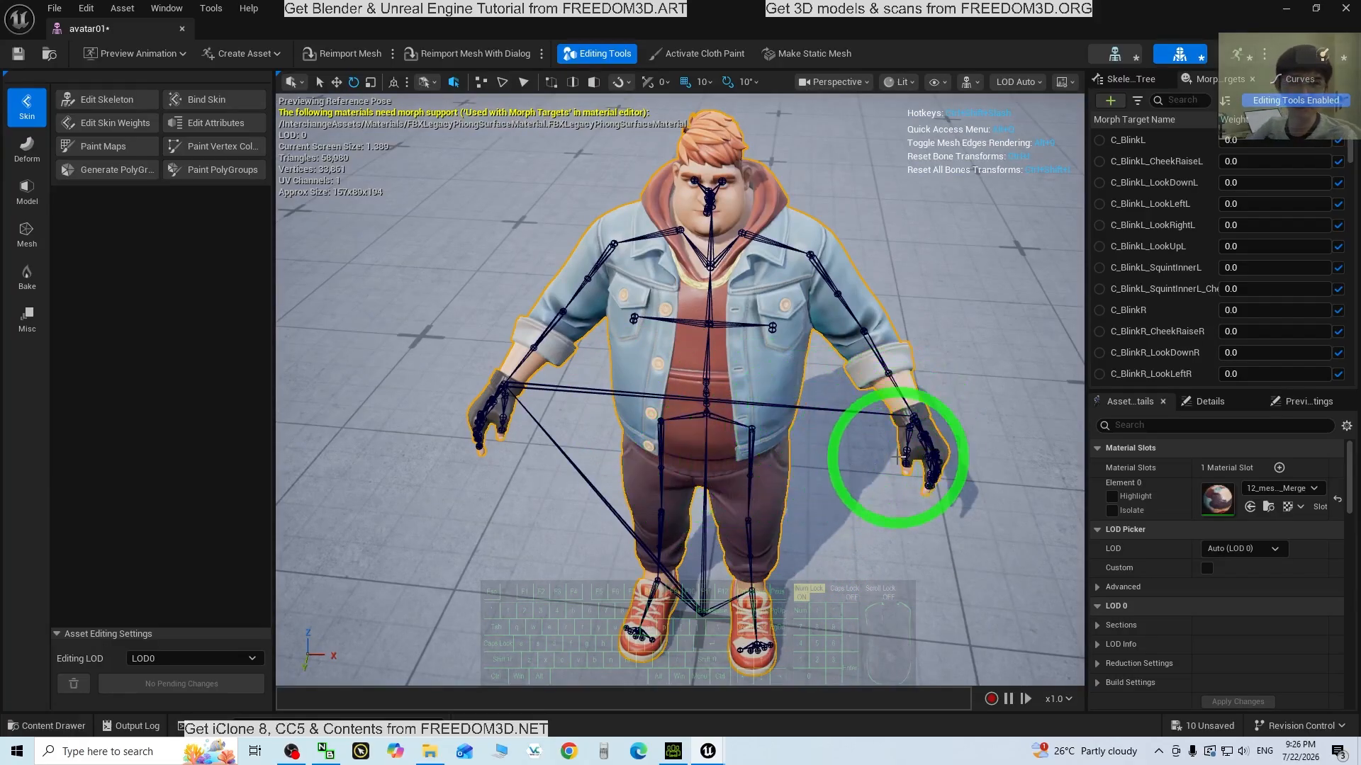
pyautogui.moveTo(907, 496); pyautogui.dragTo(932, 448, button='right')
pyautogui.press('w')
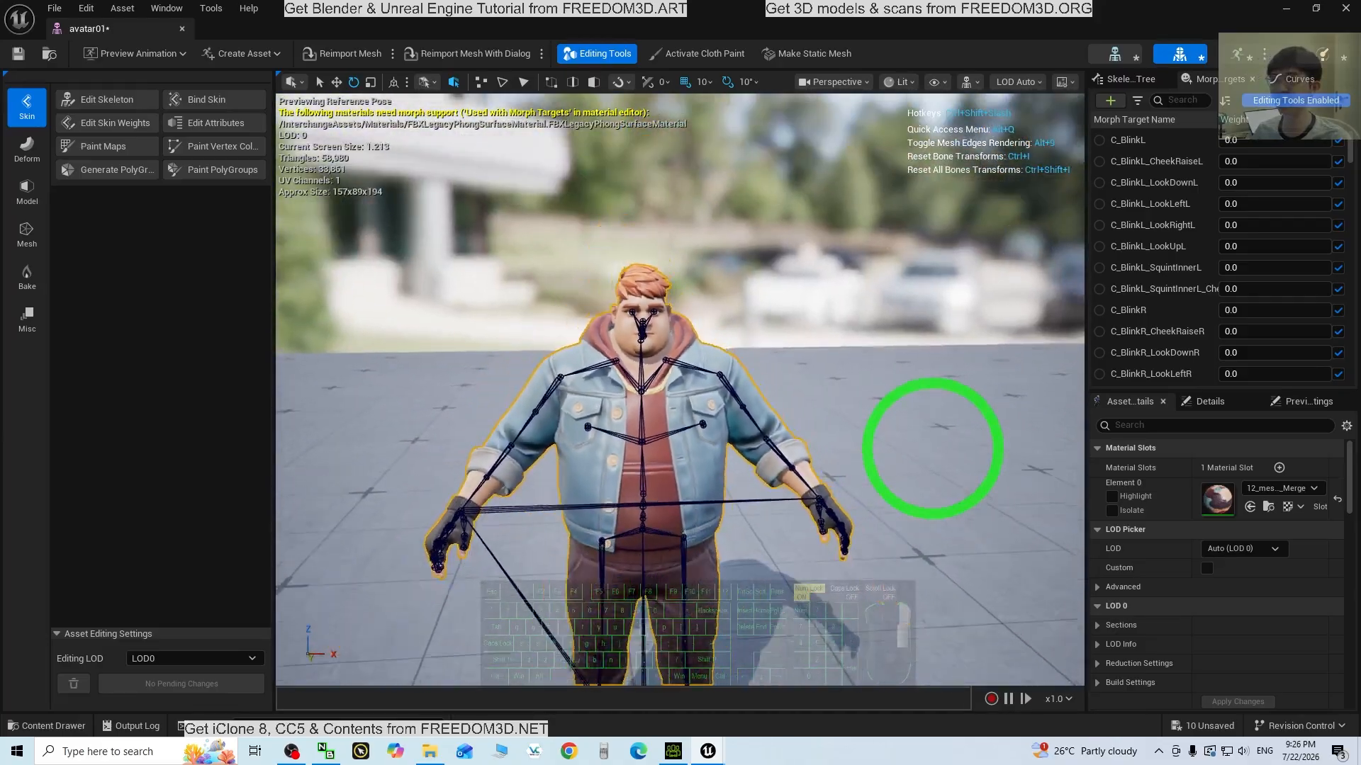